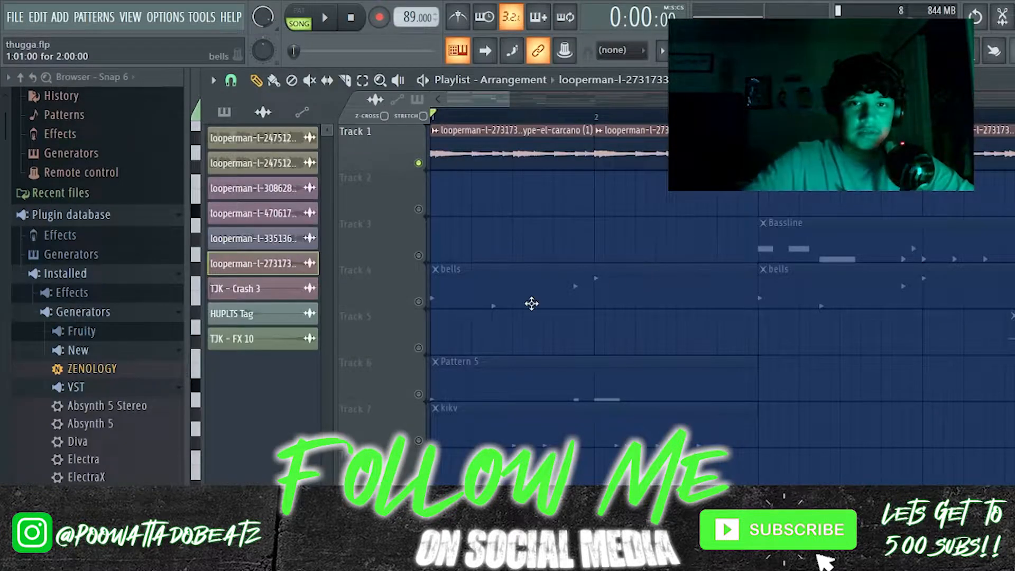
# Play the looperman melody loop on Track 1 of the playlist, with the other tracks muted
pyautogui.scroll(4, 398, 201)
pyautogui.scroll(-4, 399, 202)
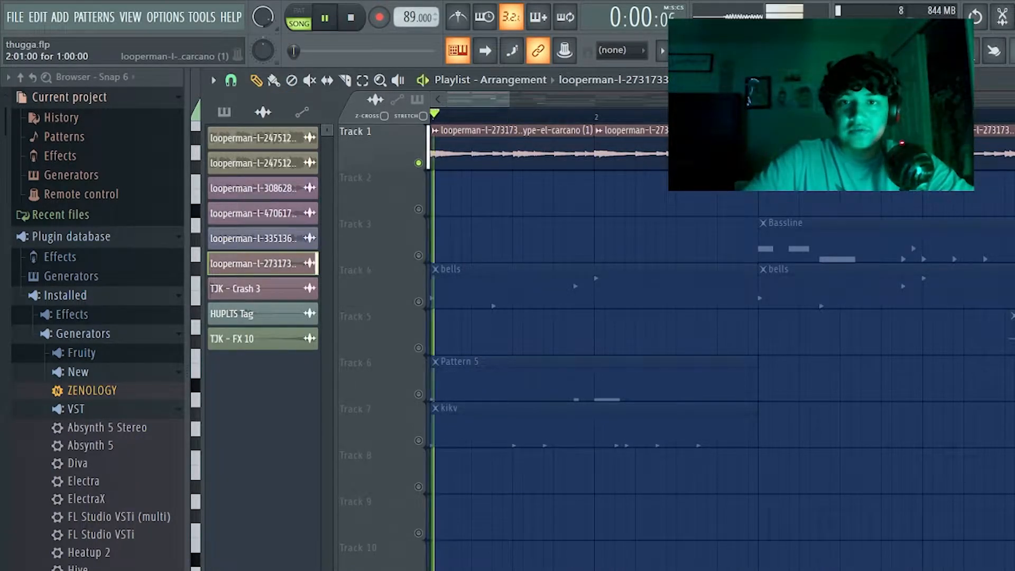
pyautogui.scroll(-2, 568, 219)
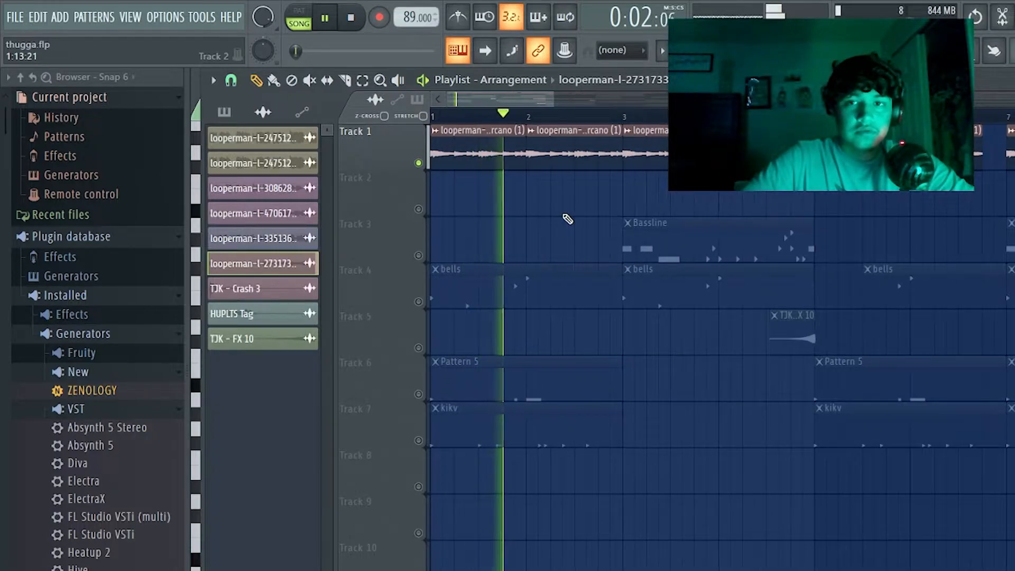
pyautogui.scroll(-2, 567, 219)
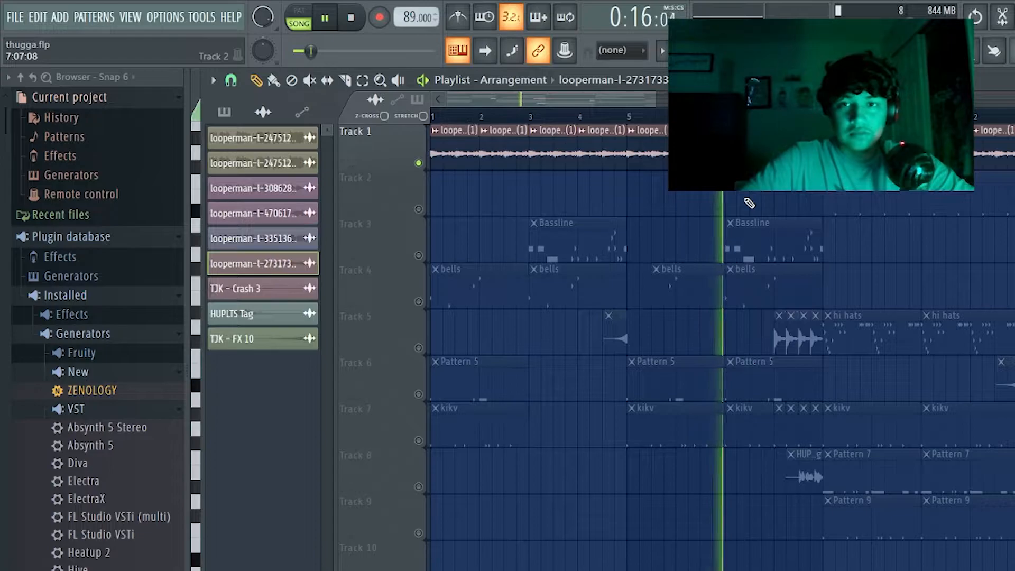
pyautogui.scroll(-2, 645, 211)
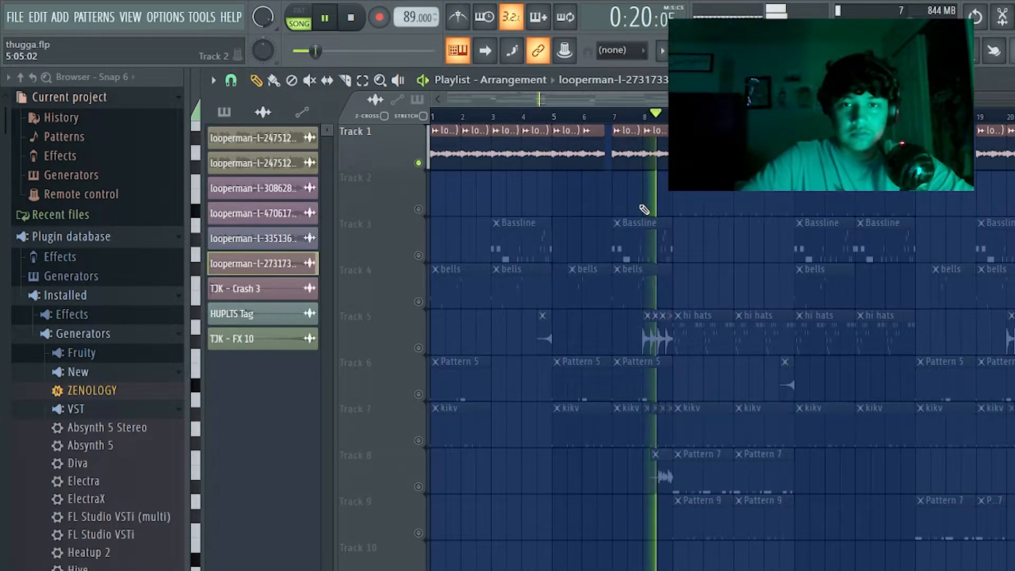
pyautogui.press('space')
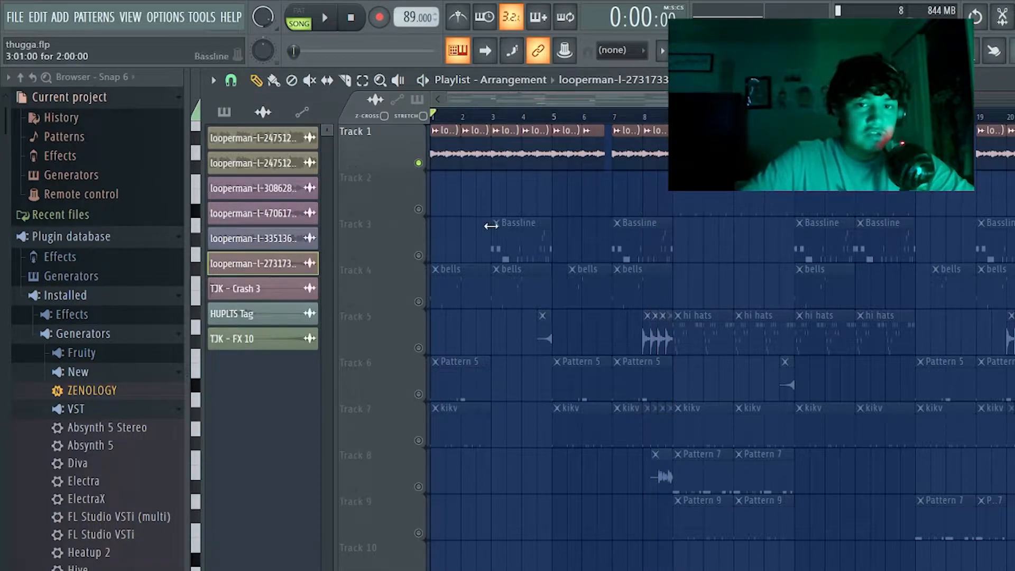
# Unmute the Bassline clips on Track 3 and inspect their ElectraX instrument before returning to the playlist
pyautogui.click(420, 253)
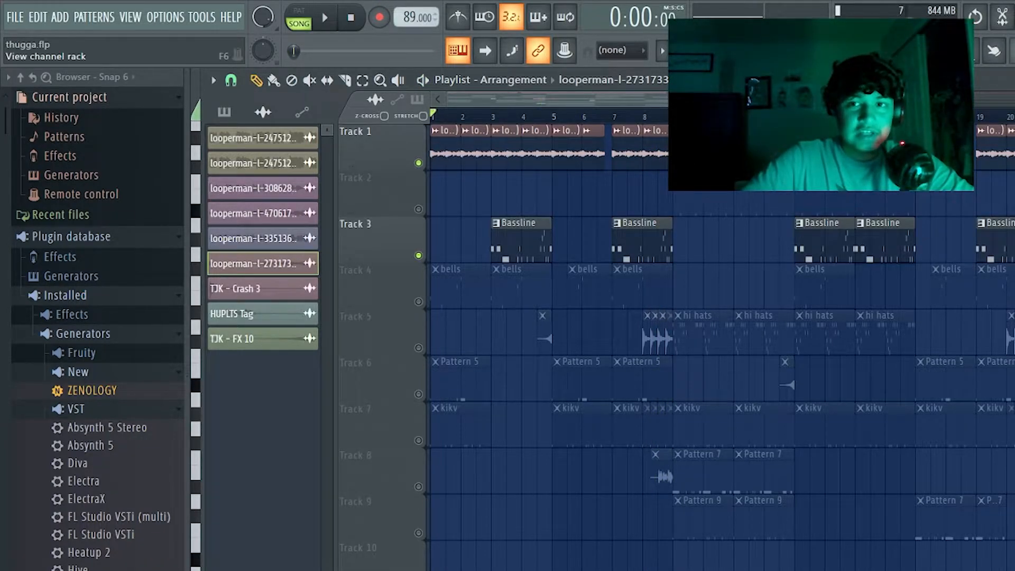
pyautogui.press('F6')
pyautogui.click(439, 141)
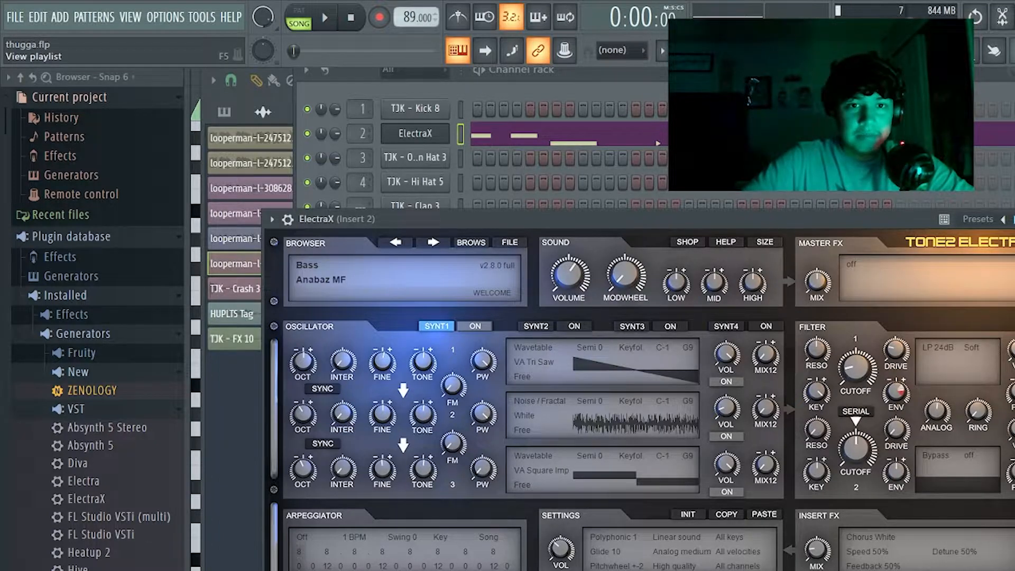
pyautogui.press('F5')
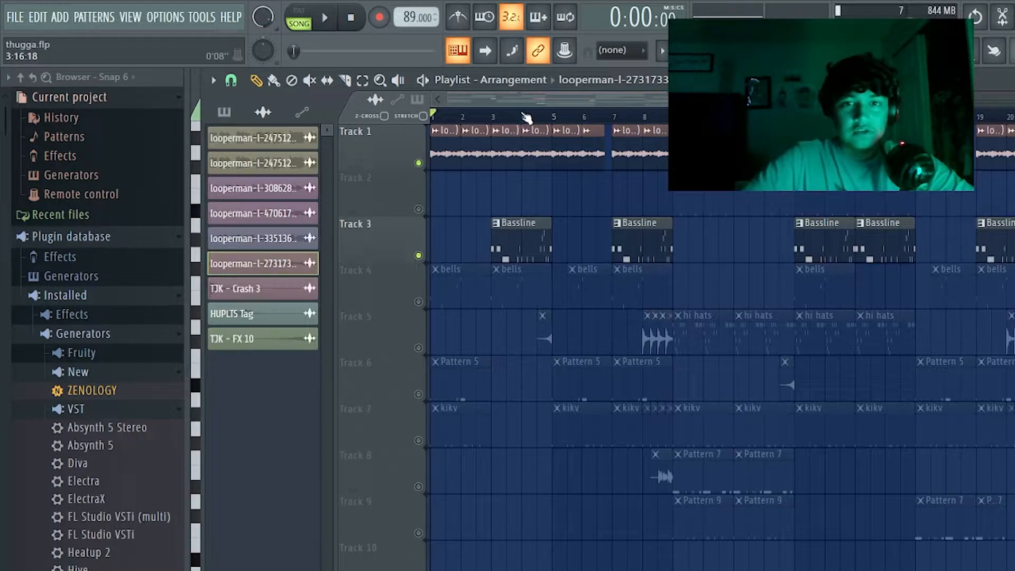
# Play the bassline pattern in the ElectraX piano roll and slightly lengthen the G#3 note in the middle of bar 2
pyautogui.press('F7')
pyautogui.press('space')
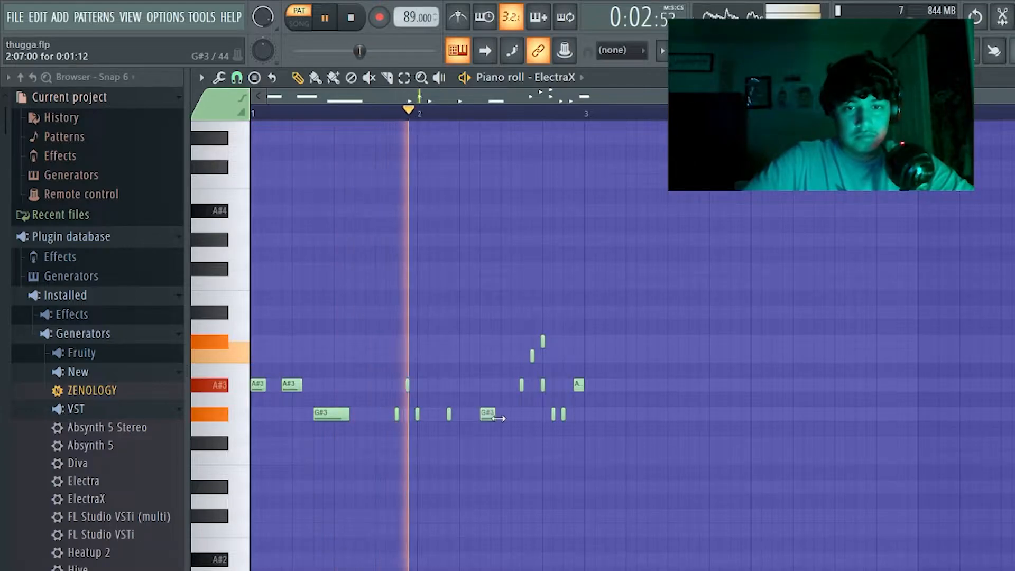
pyautogui.moveTo(481, 415); pyautogui.dragTo(501, 417)
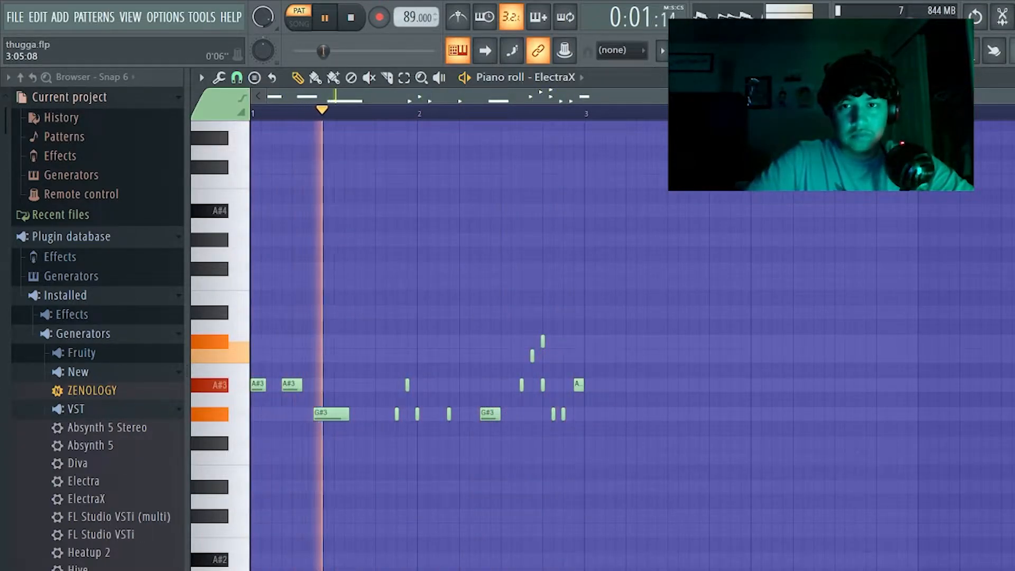
pyautogui.click(825, 51)
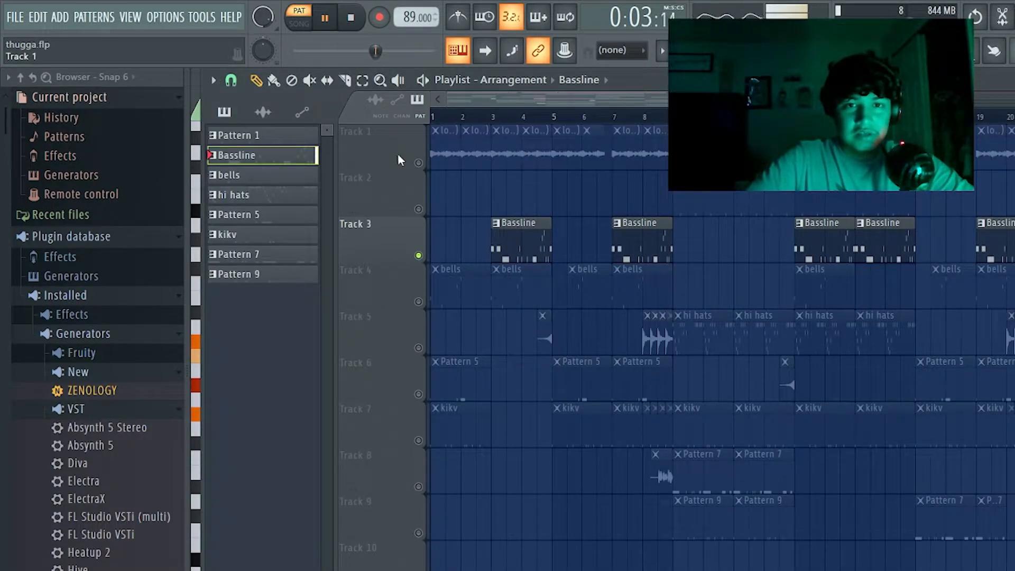
# Unmute Track 1 and play the melody loop together with the Bassline clip from bar 3
pyautogui.click(419, 163)
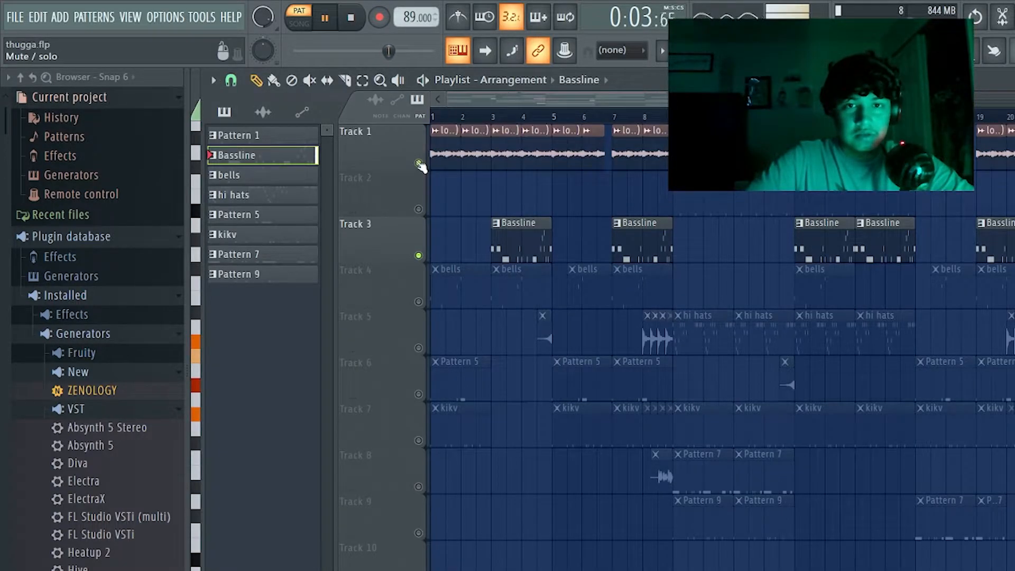
pyautogui.click(495, 118)
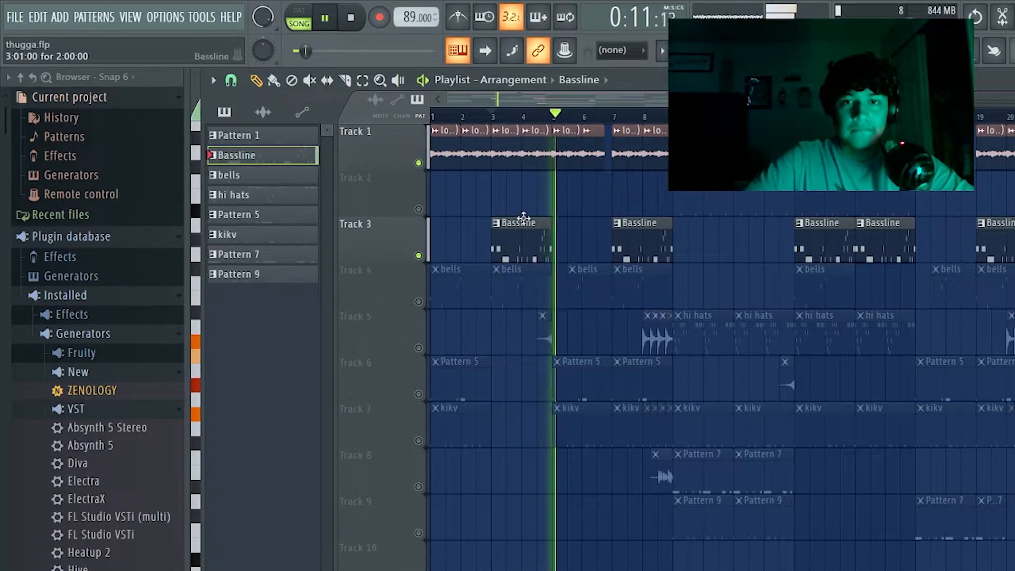
pyautogui.click(493, 118)
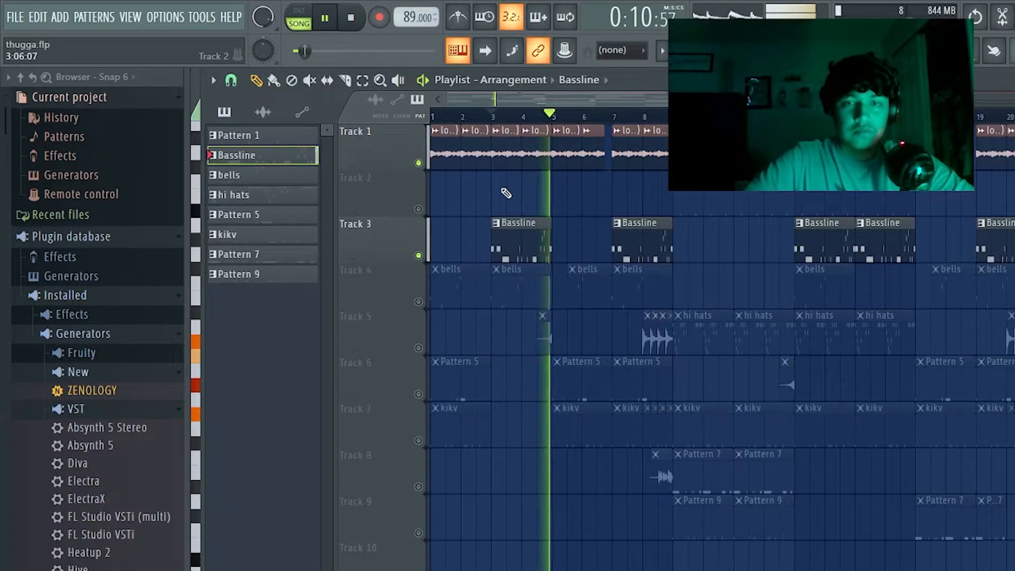
pyautogui.press('space')
# Inspect the Hive instrument and its selected preset, then close it and return to the playlist
pyautogui.press('F6')
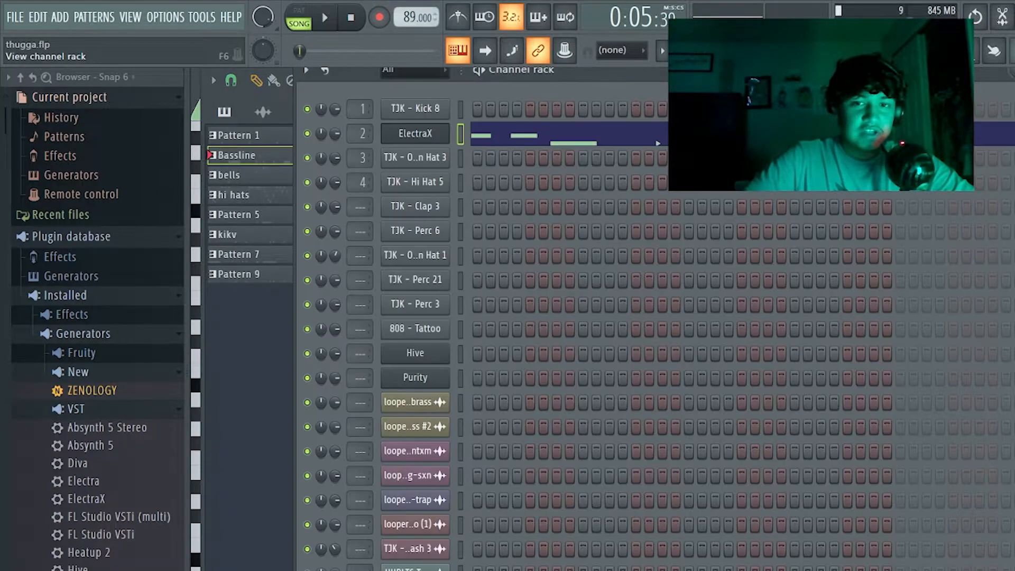
pyautogui.click(416, 358)
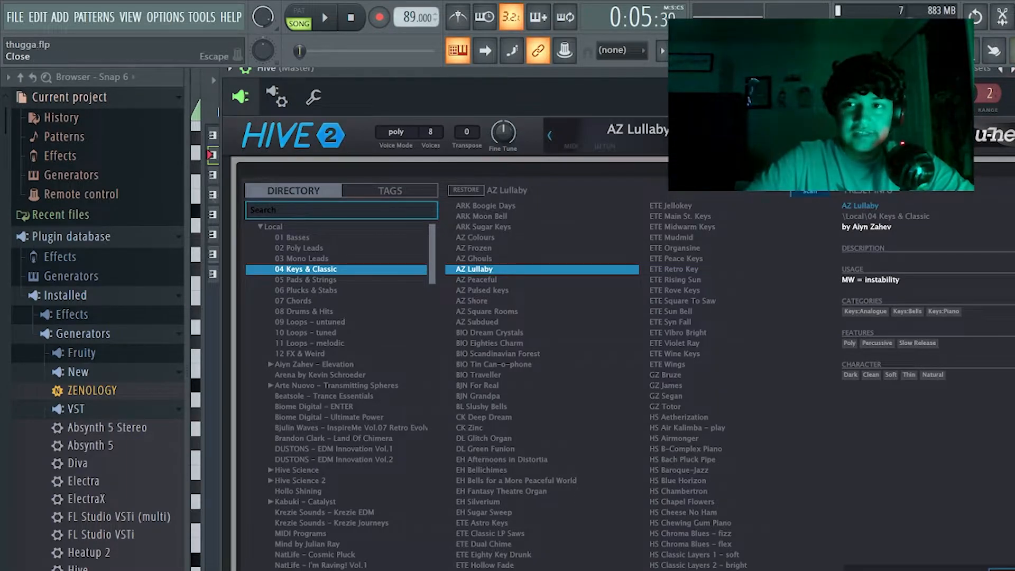
pyautogui.press('Escape')
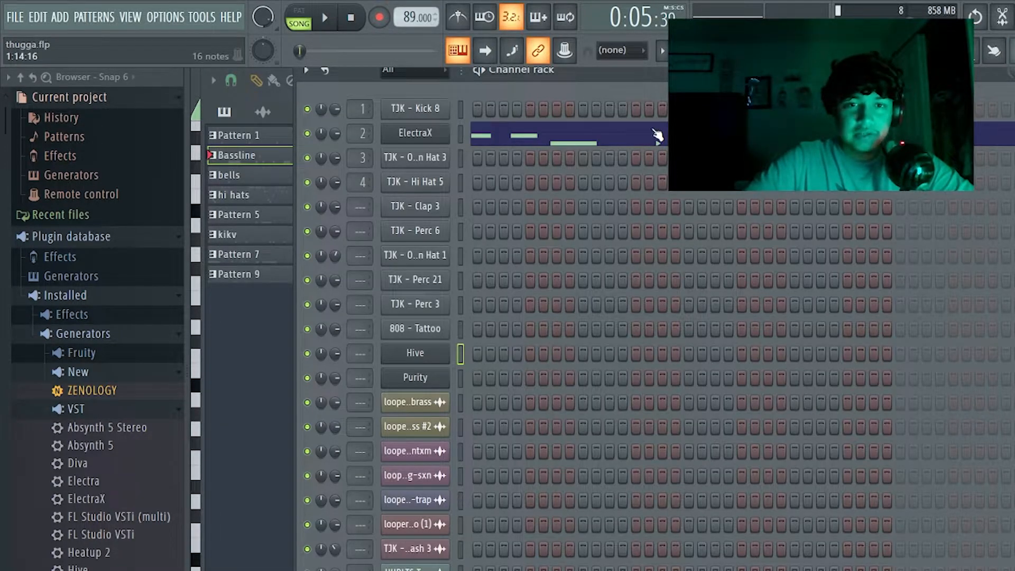
pyautogui.press('F5')
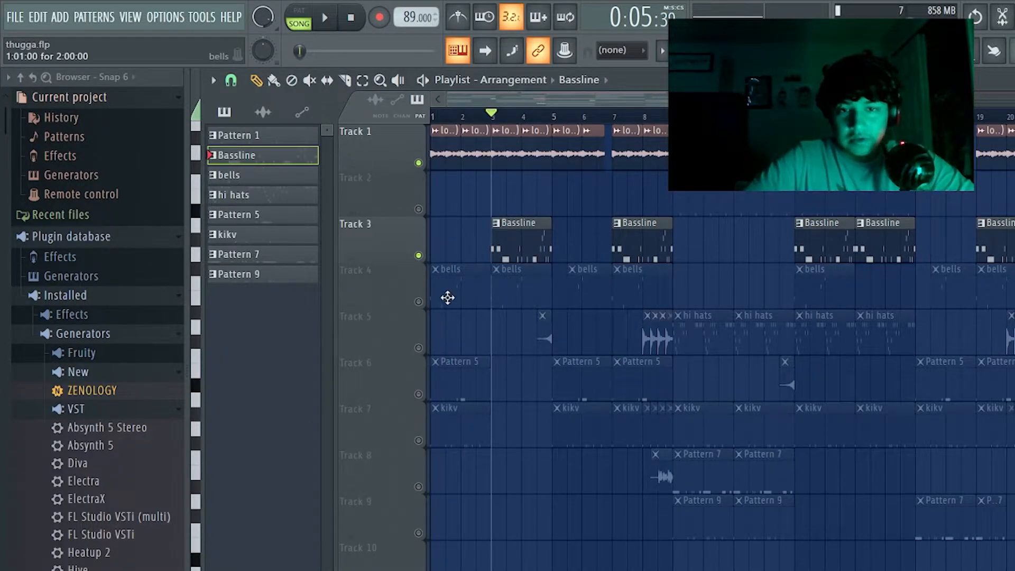
# Unmute the bells on Track 4 and listen to their notes alone in the Hive piano roll and with the full playlist
pyautogui.click(418, 302)
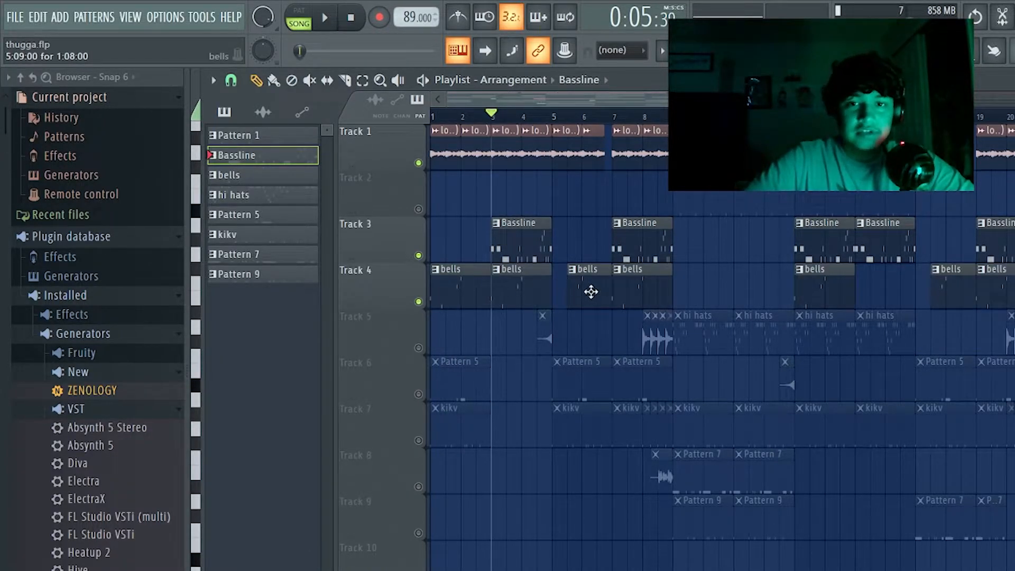
pyautogui.doubleClick(496, 294)
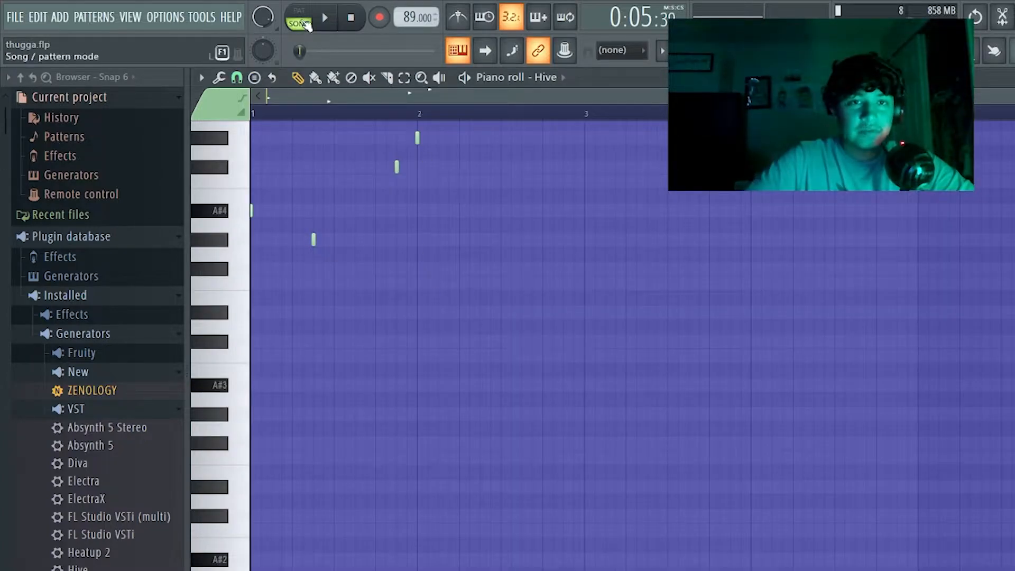
pyautogui.scroll(4, 497, 296)
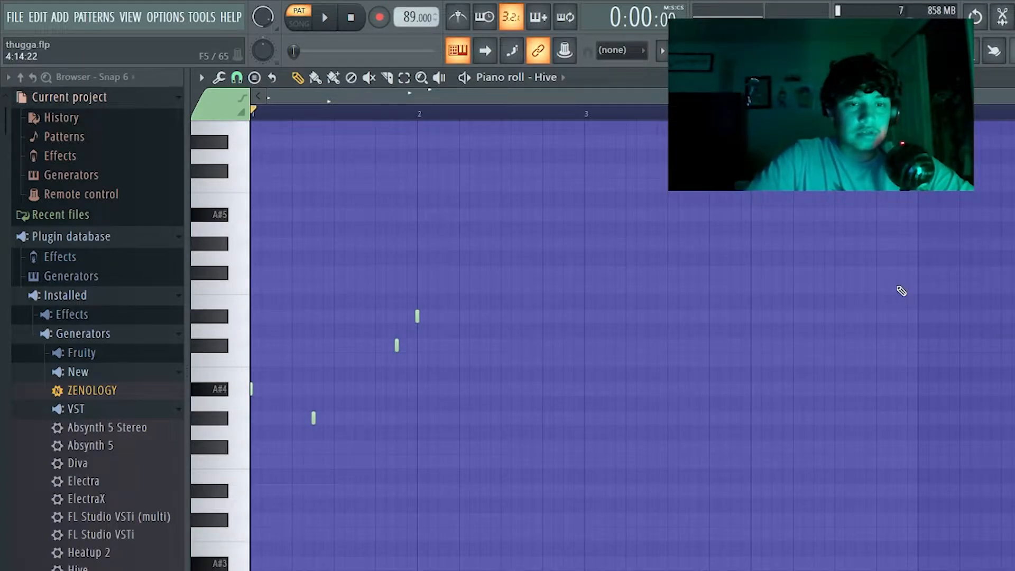
pyautogui.press('space')
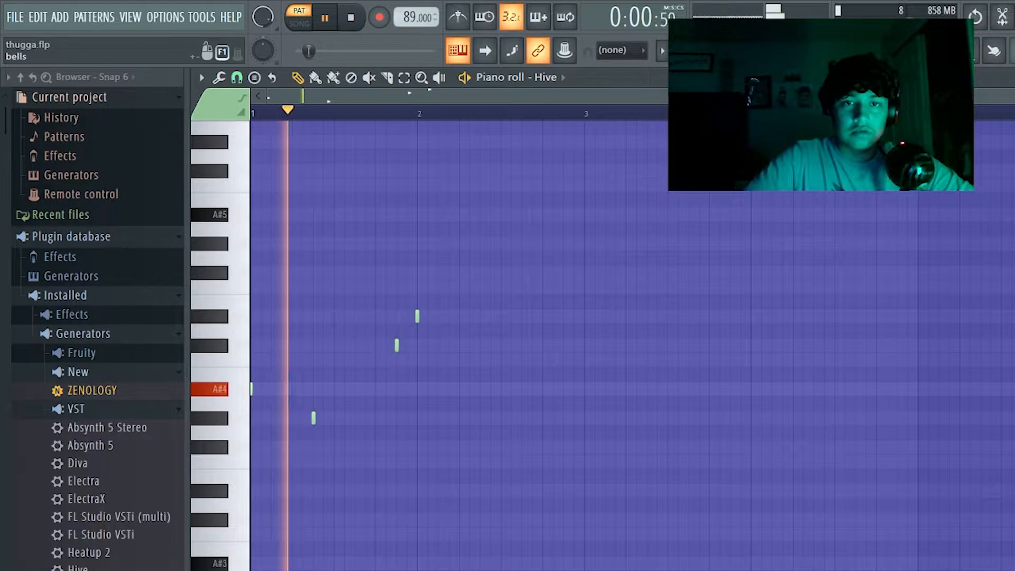
pyautogui.press('F5')
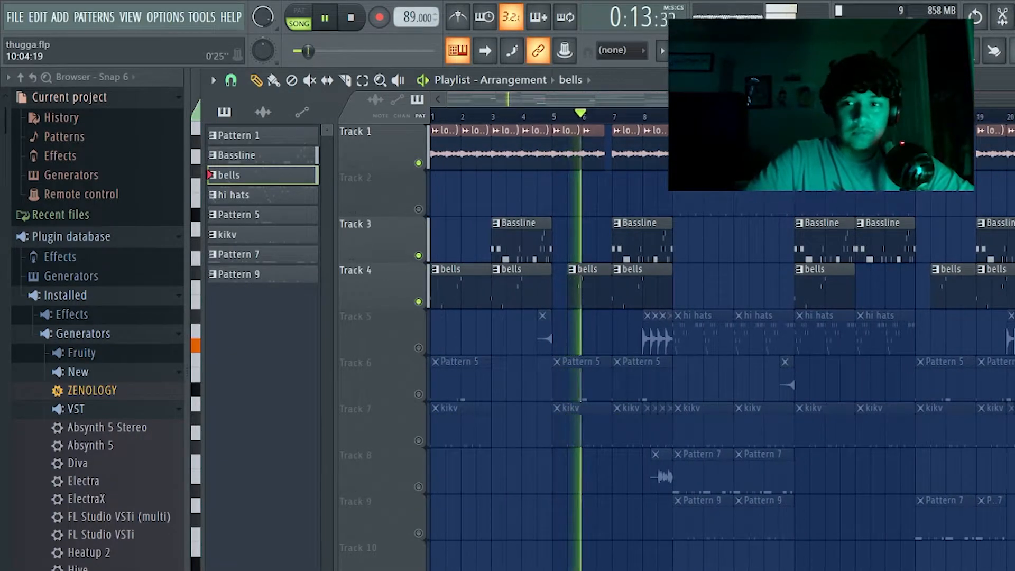
pyautogui.press('space')
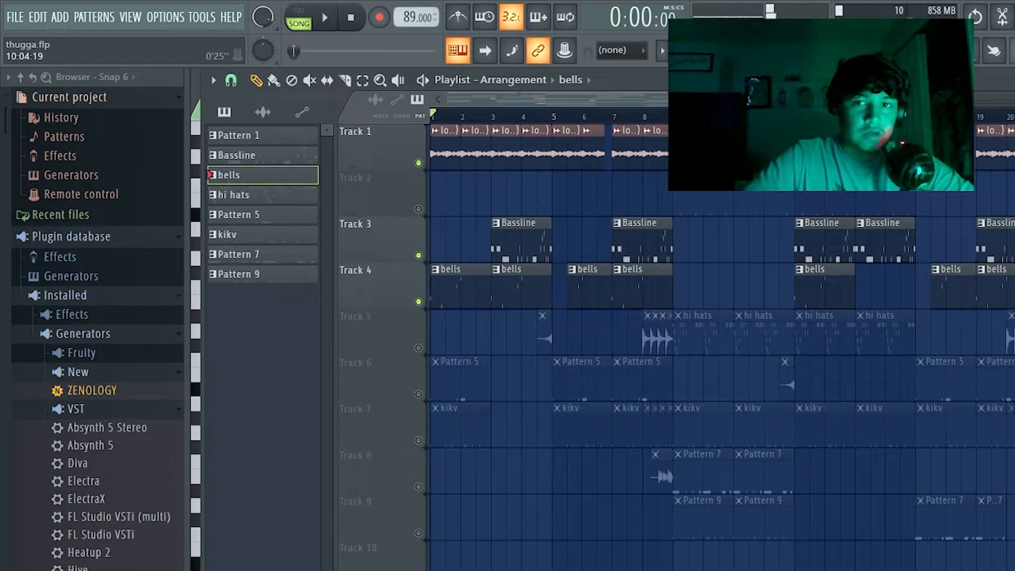
# Mute the bells on Track 4, the Bassline on Track 3 and the melody loop on Track 1
pyautogui.scroll(-3, 820, 99)
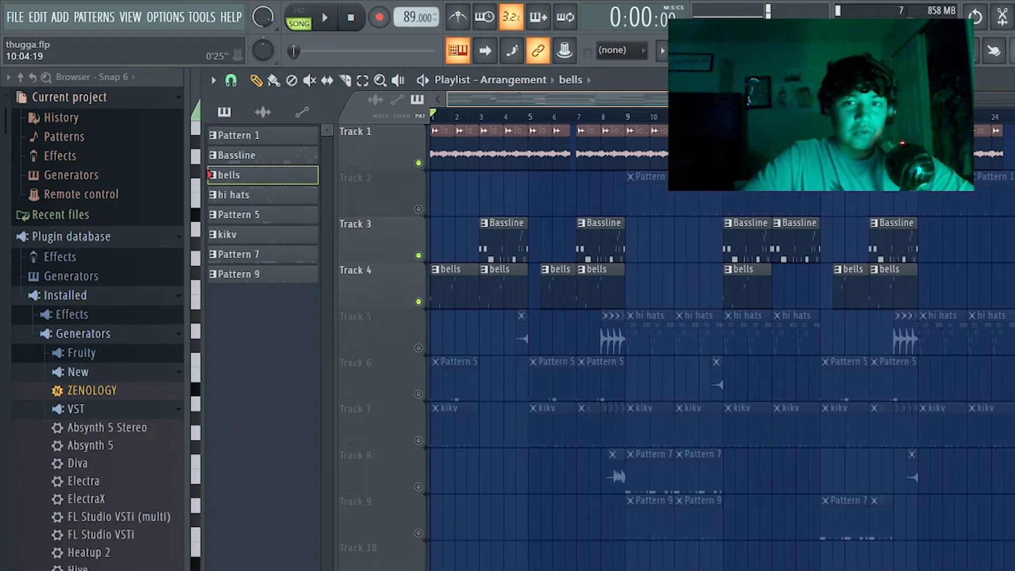
pyautogui.click(419, 302)
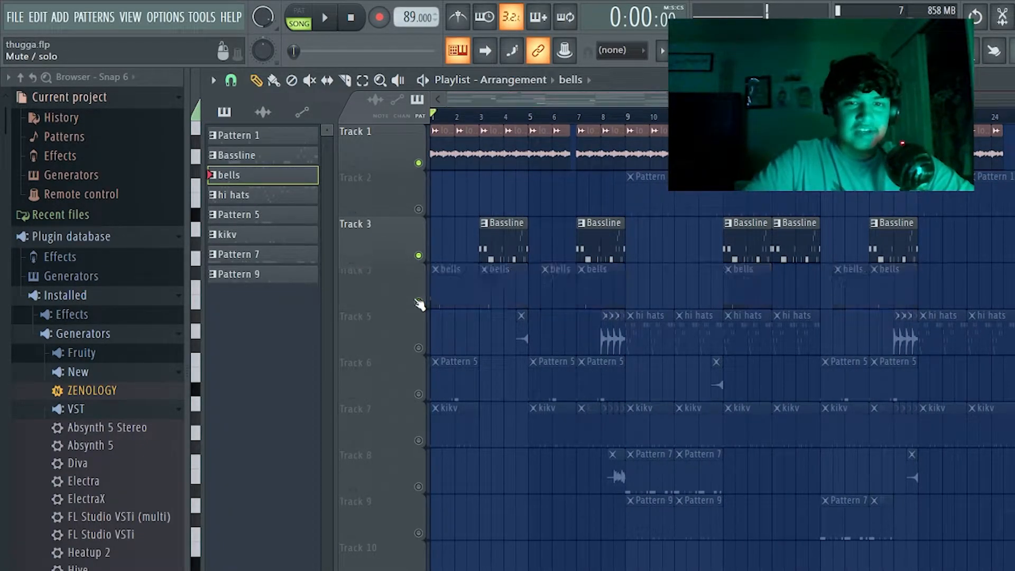
pyautogui.click(419, 255)
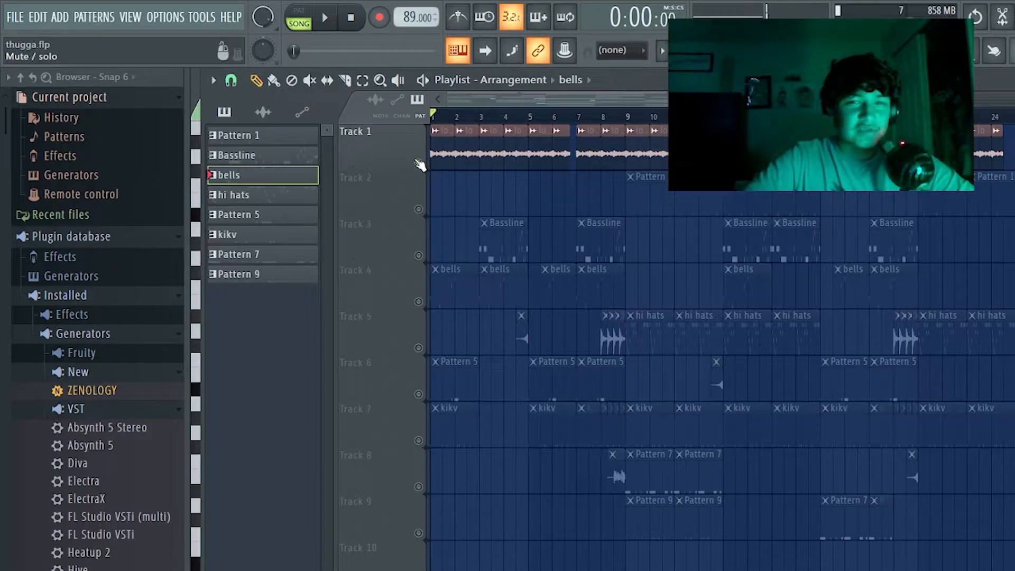
pyautogui.click(419, 302)
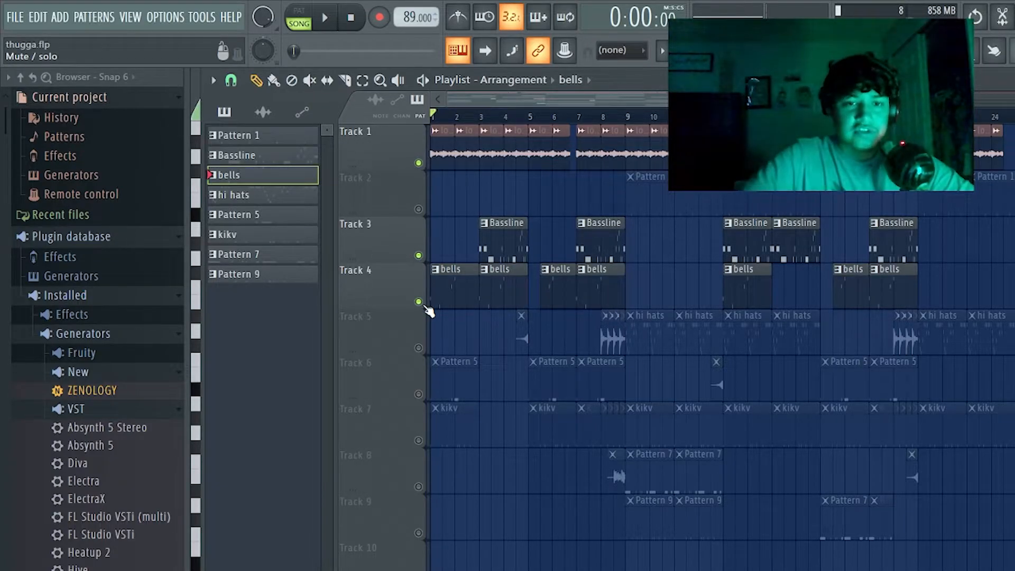
pyautogui.click(419, 302)
pyautogui.click(419, 256)
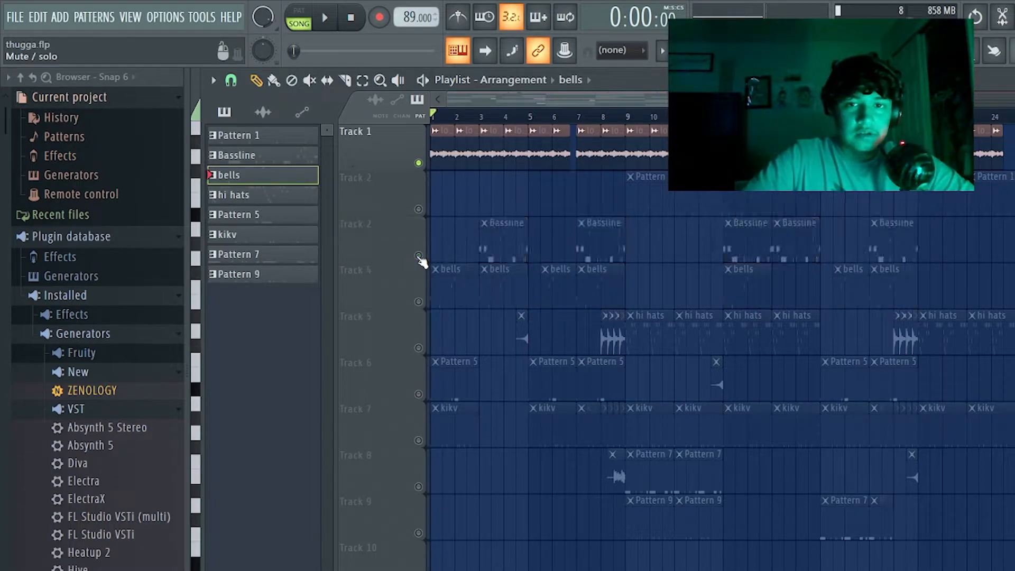
pyautogui.click(418, 163)
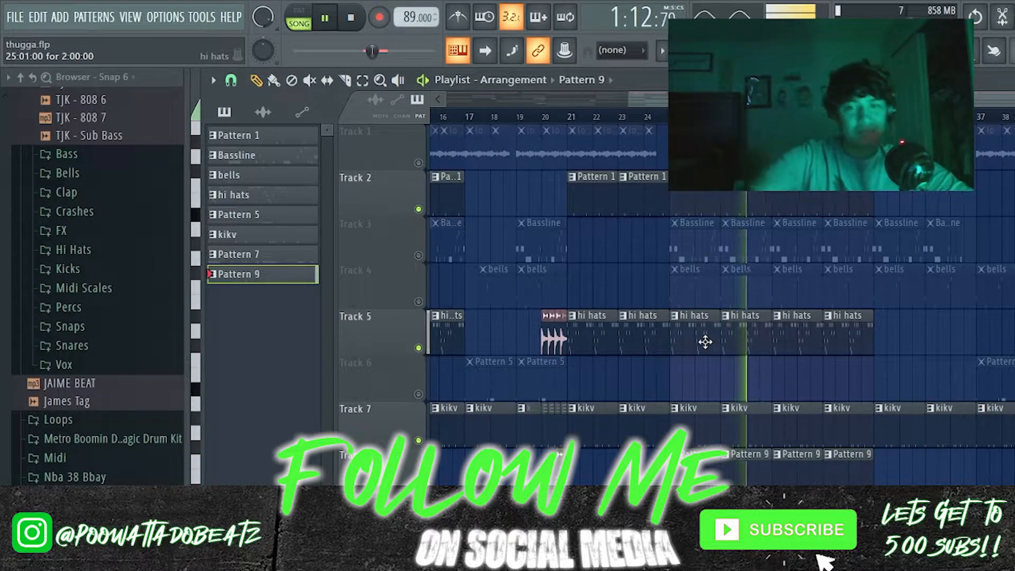
# Mute the hi hats on Track 5 and Pattern 1 on Track 2 while auditioning the drum section from bar 25
pyautogui.scroll(-2, 744, 365)
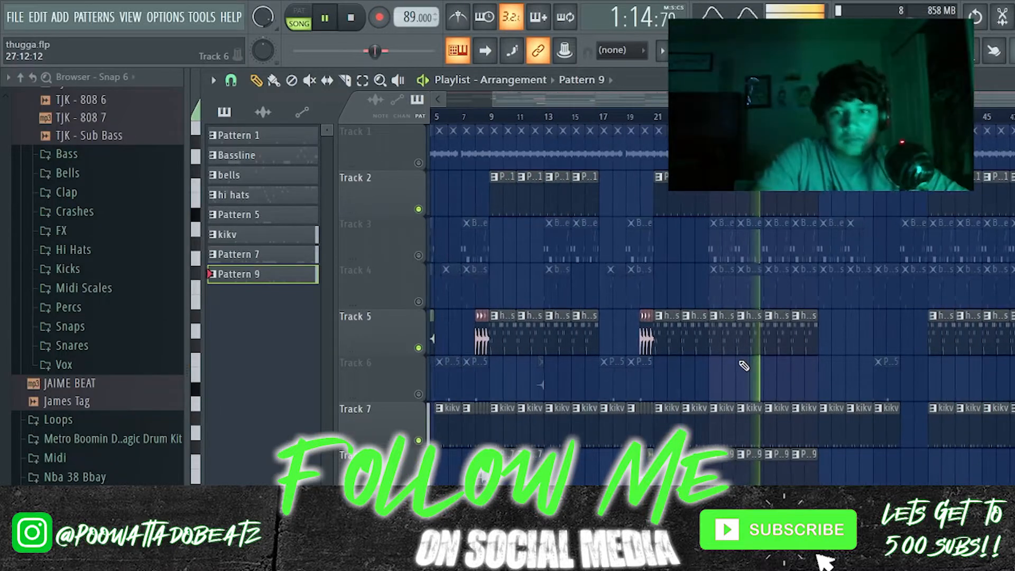
pyautogui.scroll(4, 737, 391)
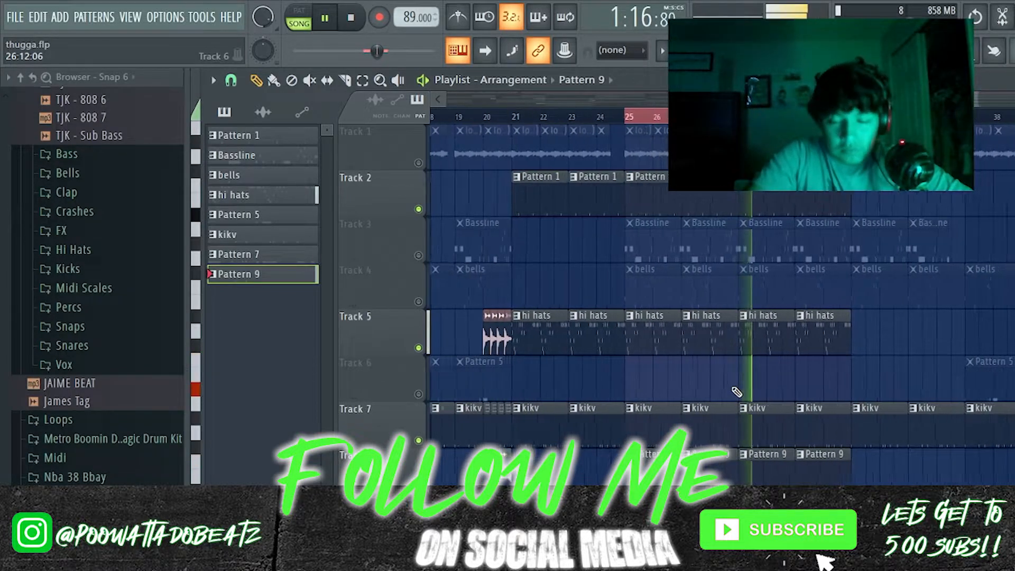
pyautogui.click(418, 348)
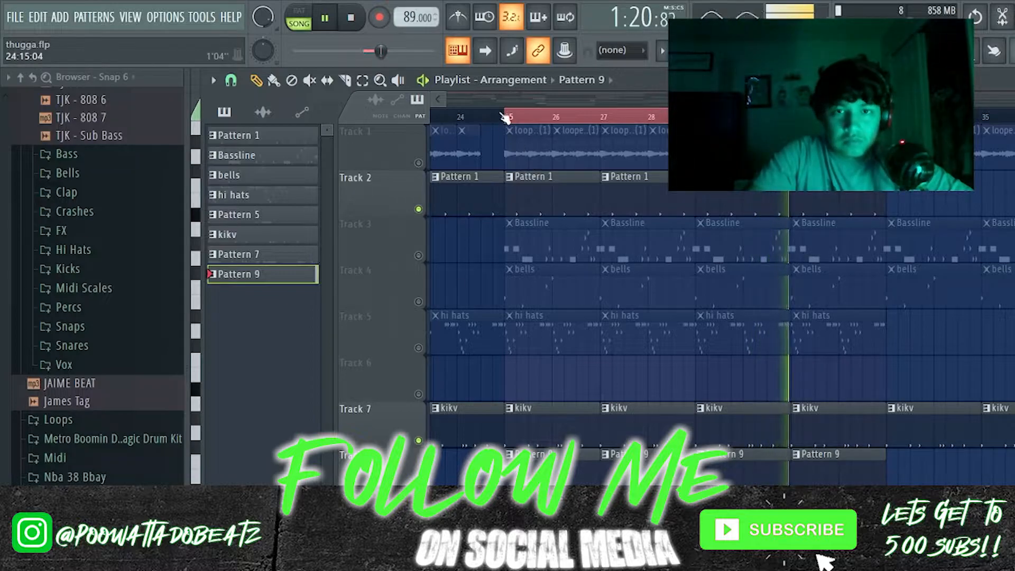
pyautogui.click(419, 209)
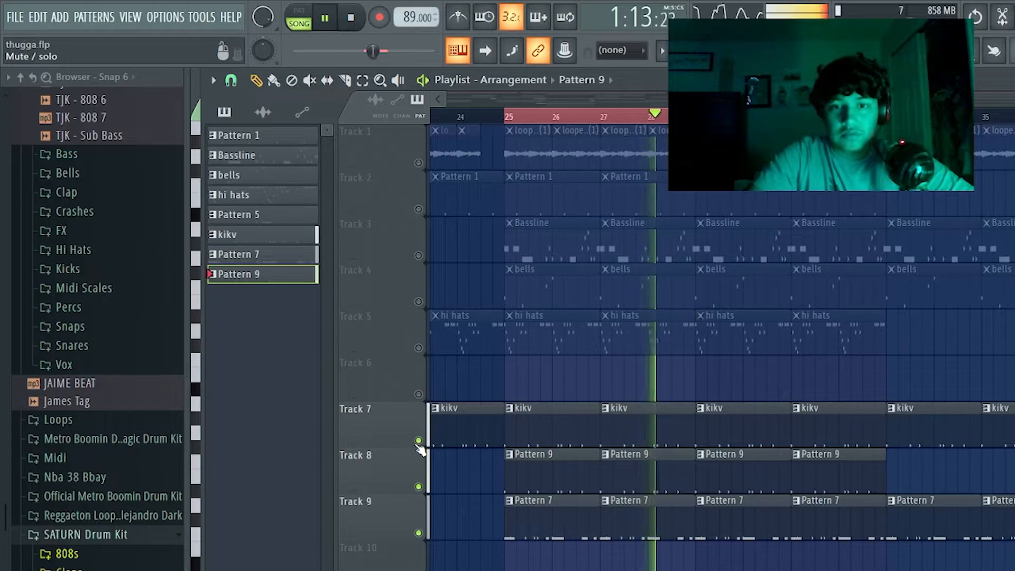
pyautogui.press('space')
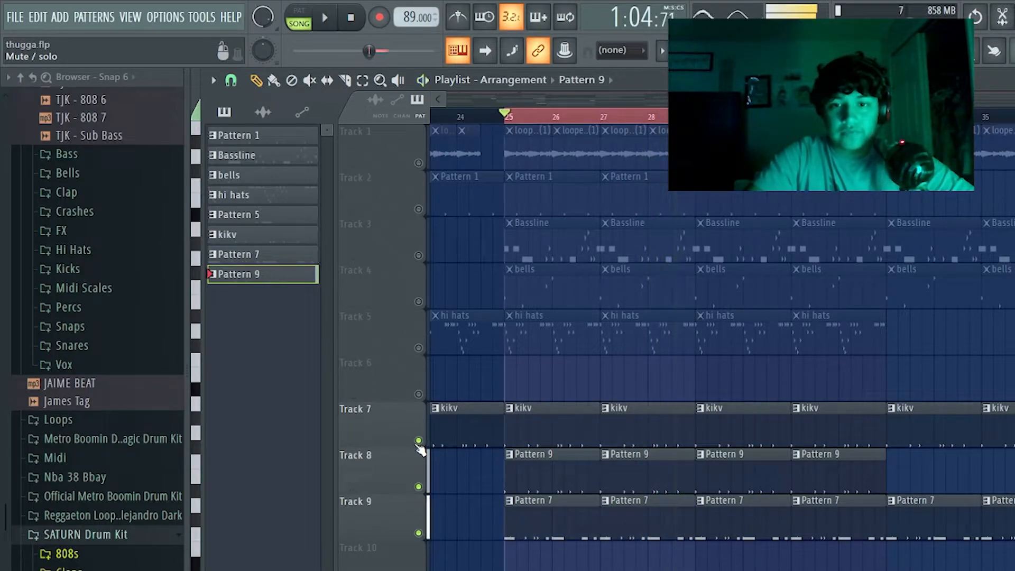
# Mute kikv on Track 7, Pattern 9 on Track 8 and Pattern 7 on Track 9
pyautogui.click(418, 442)
pyautogui.click(419, 487)
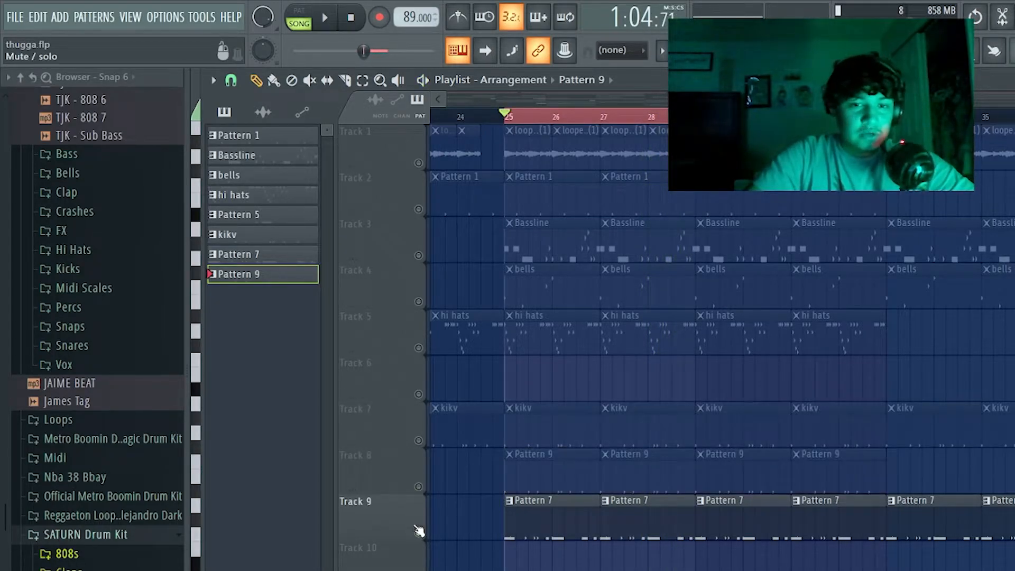
pyautogui.click(418, 532)
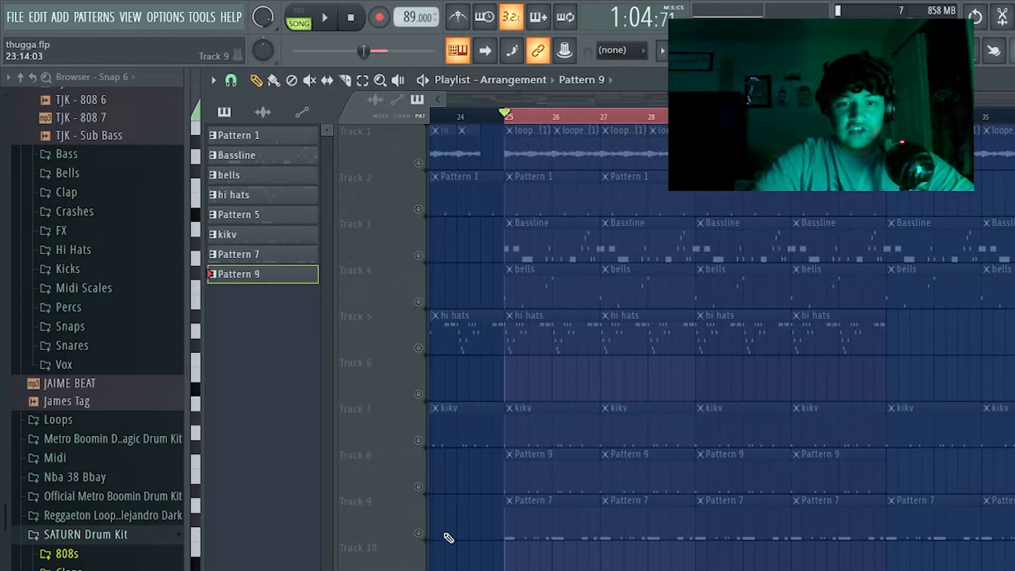
# Unmute Pattern 7 on Track 9 and play it with its TJK - Perc 6 notes open in the piano roll
pyautogui.click(418, 532)
pyautogui.doubleClick(536, 531)
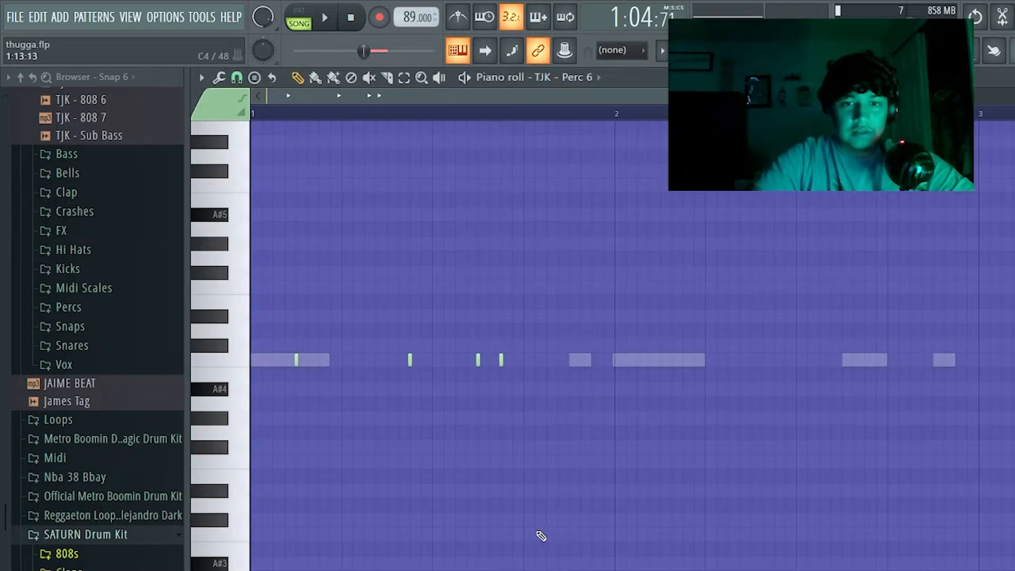
pyautogui.scroll(-2, 487, 272)
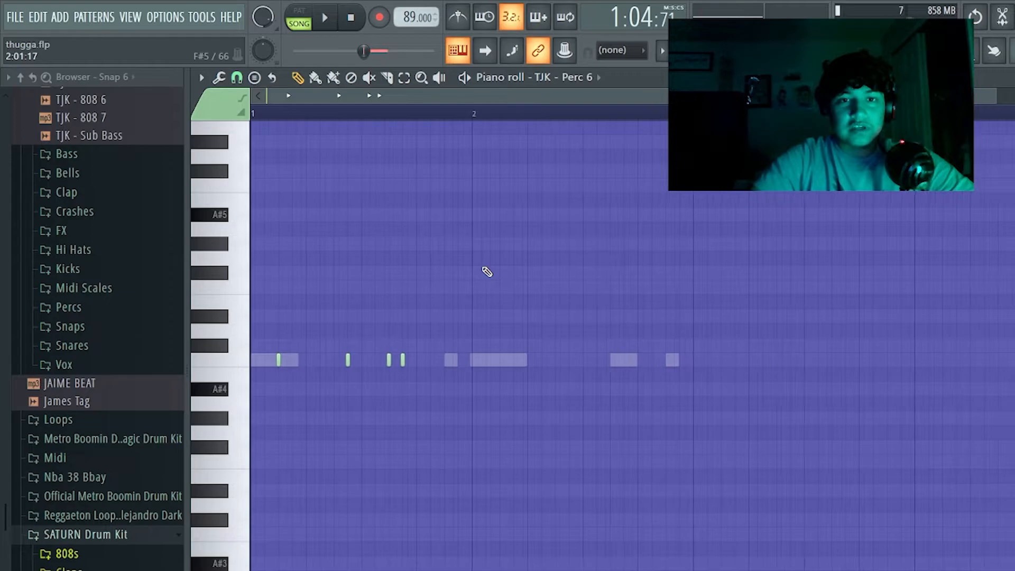
pyautogui.press('space')
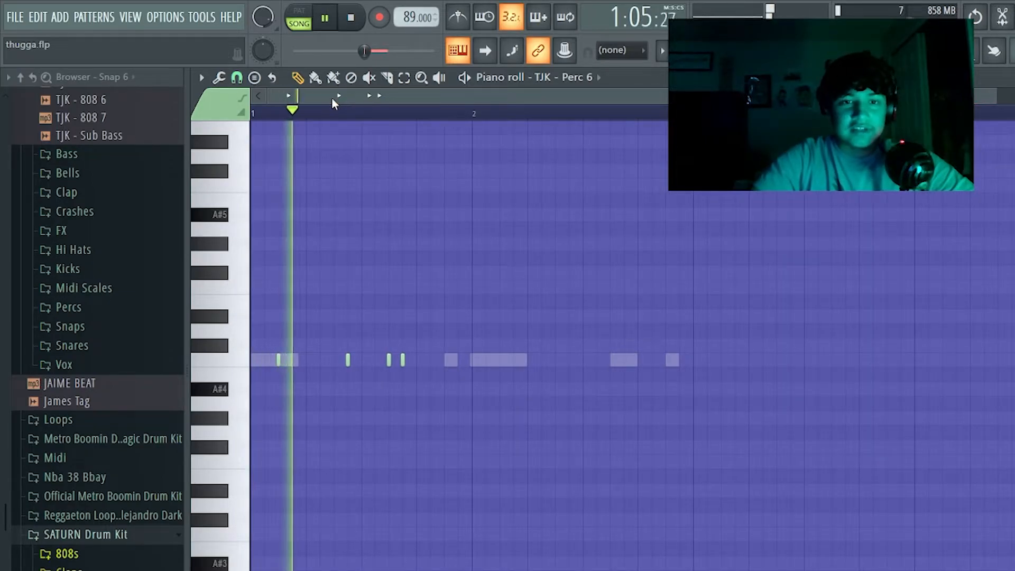
# Show Pattern 7's TJK - Perc 21 notes in the piano roll and delete the stray C#5 note placed in bar 2
pyautogui.click(570, 79)
pyautogui.click(613, 351)
pyautogui.click(632, 345)
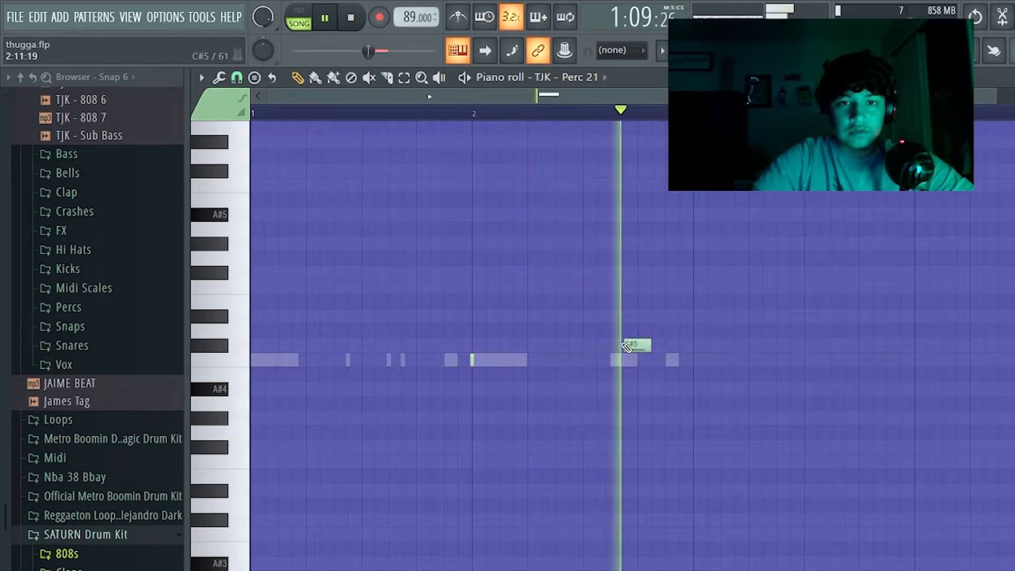
pyautogui.rightClick(657, 344)
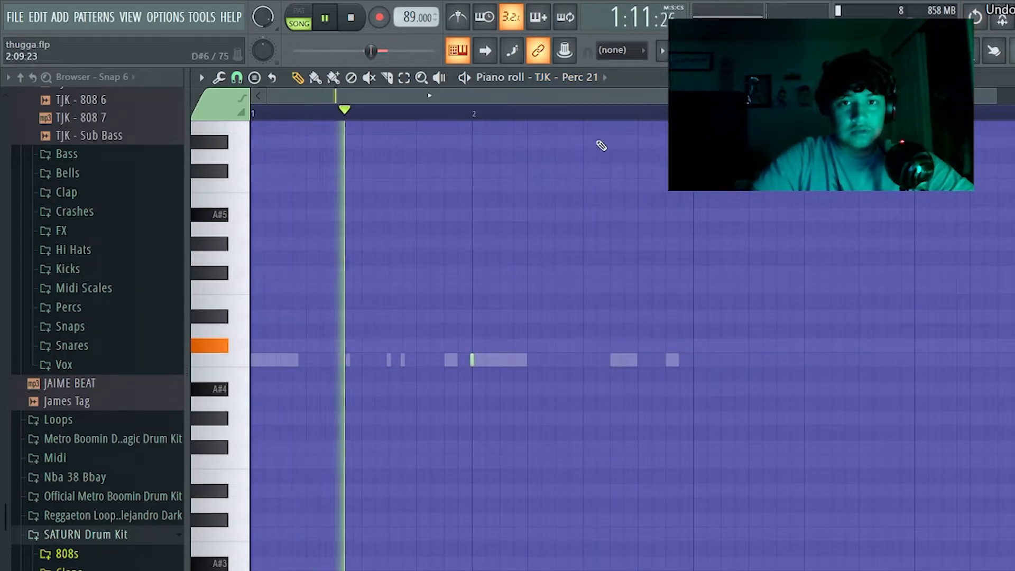
# Listen to Pattern 7 with its TJK - Open Hat 1 notes shown, stop playback and return to the playlist
pyautogui.click(603, 79)
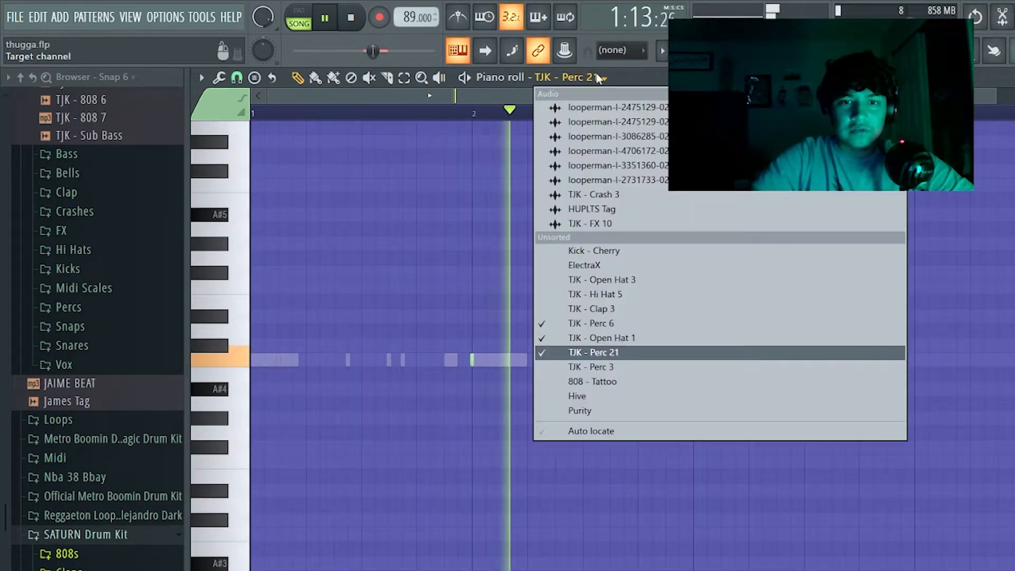
pyautogui.click(613, 337)
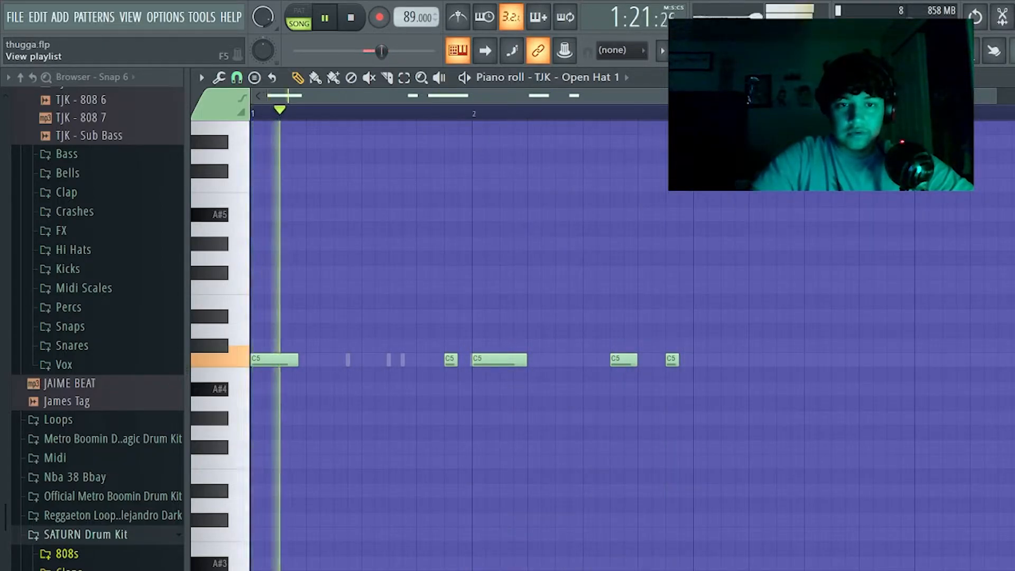
pyautogui.press('space')
pyautogui.press('F5')
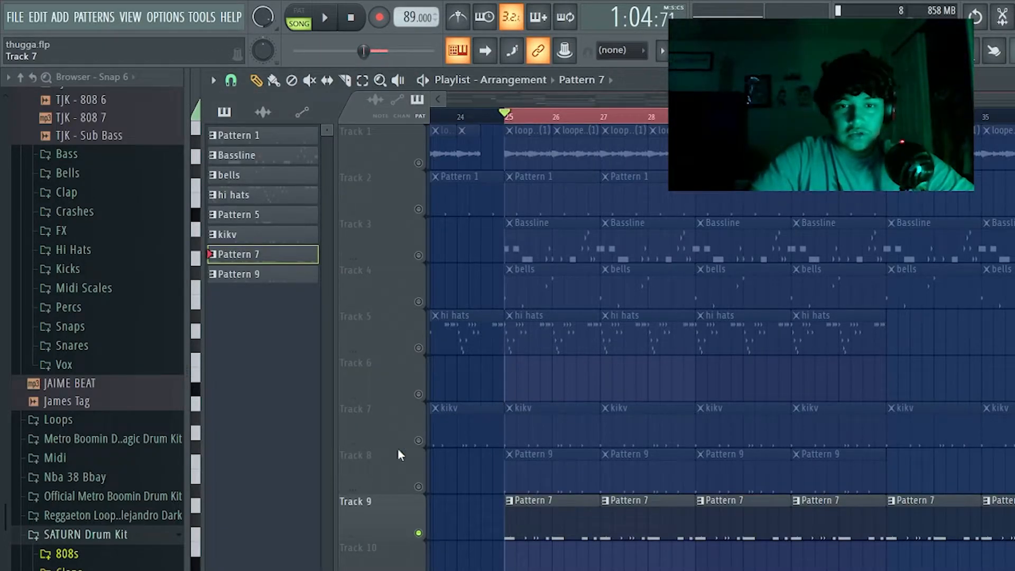
# Unmute Pattern 9 on Track 8, lengthen all its 808 - Tattoo notes equally during playback and return to the playlist
pyautogui.press('space')
pyautogui.doubleClick(522, 470)
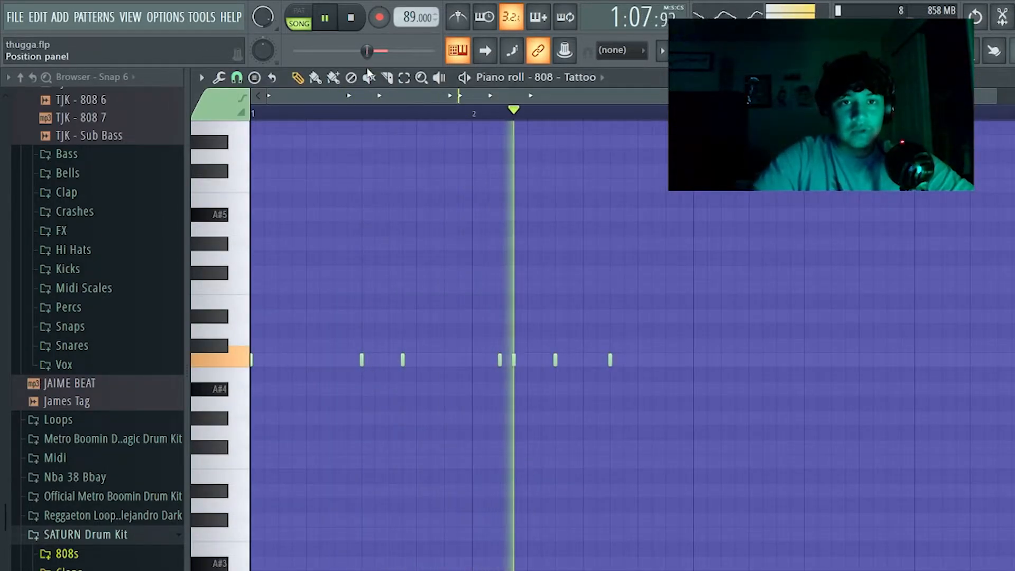
pyautogui.hotkey('ctrl', 'a')
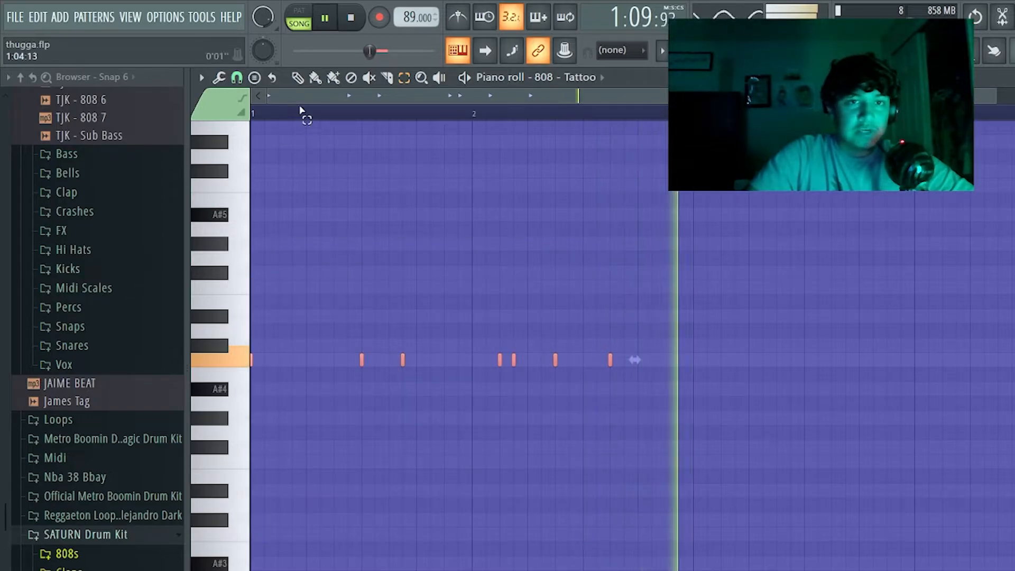
pyautogui.moveTo(403, 360); pyautogui.dragTo(439, 362)
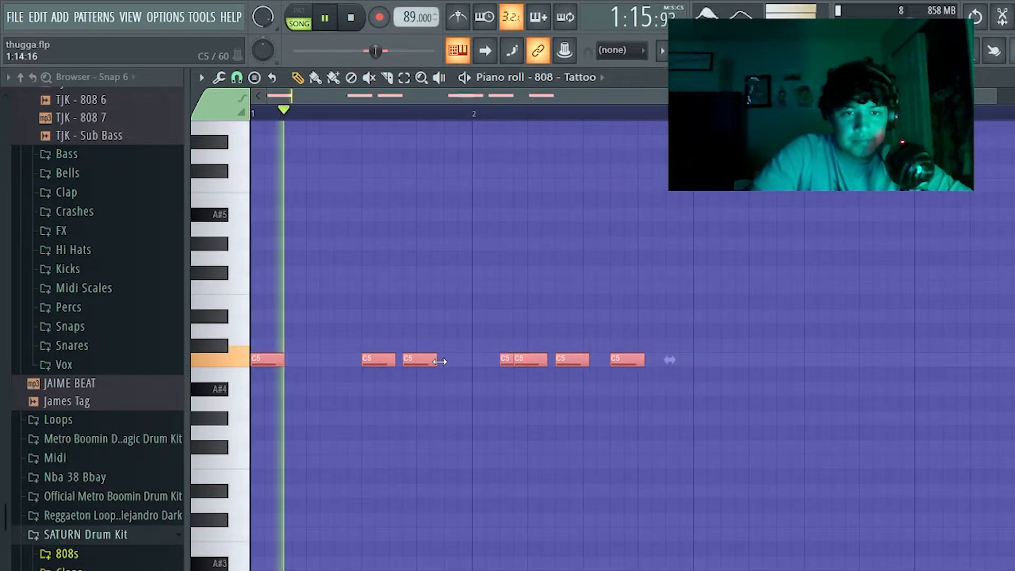
pyautogui.click(458, 50)
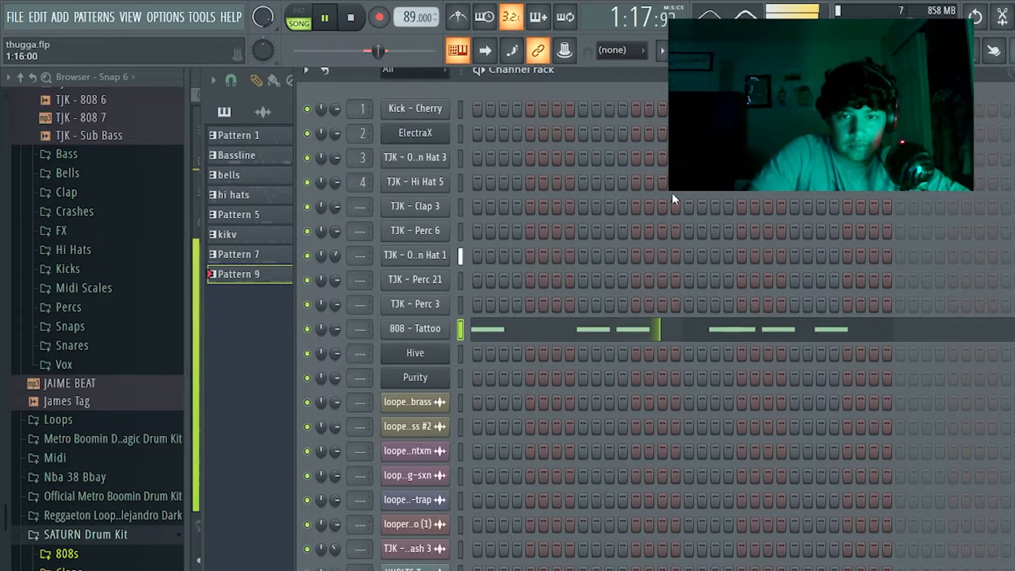
pyautogui.click(788, 51)
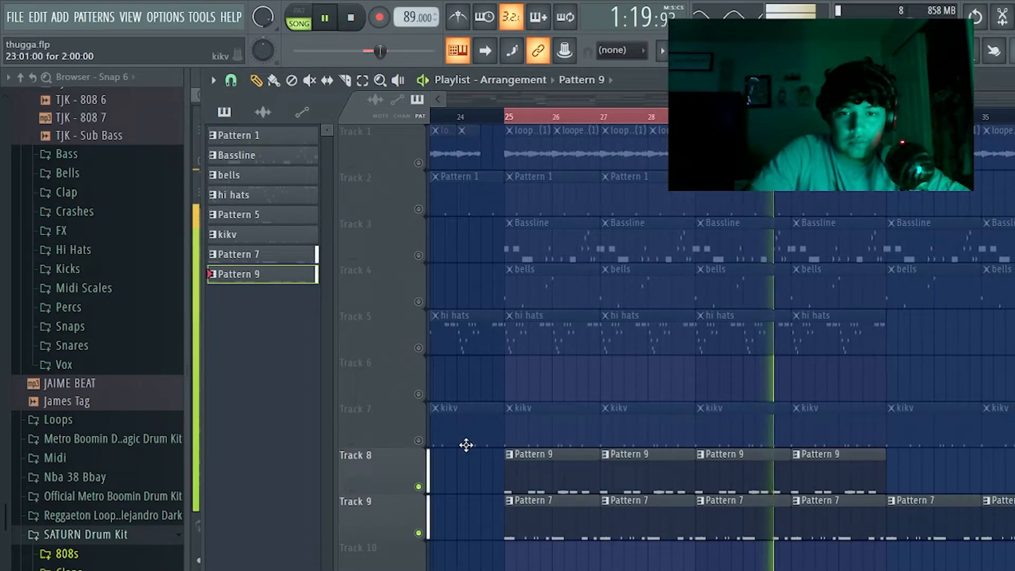
# Unmute kikv on Track 7, view its Kick - Cherry notes in the piano roll and return to the playlist
pyautogui.click(419, 440)
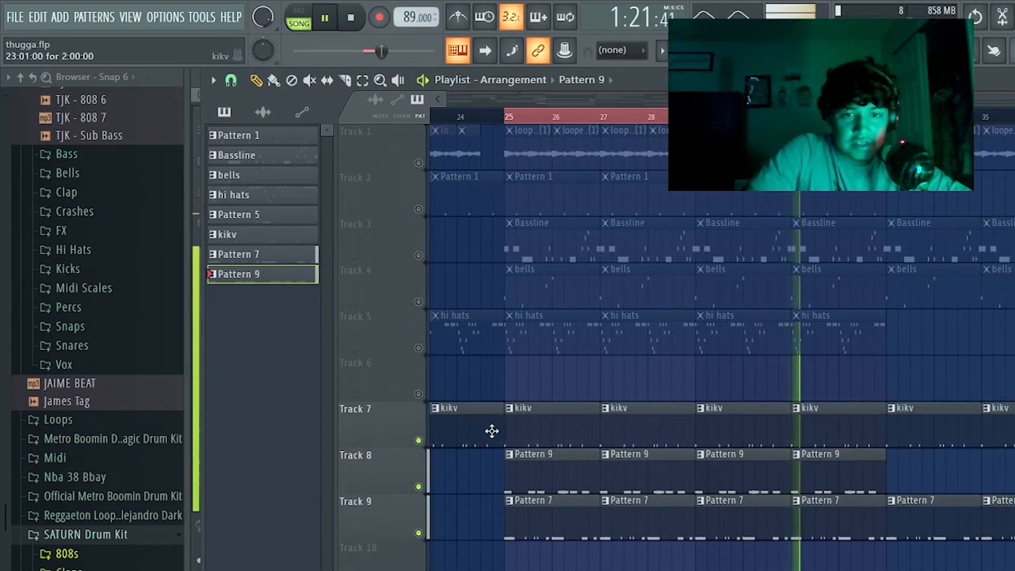
pyautogui.doubleClick(579, 425)
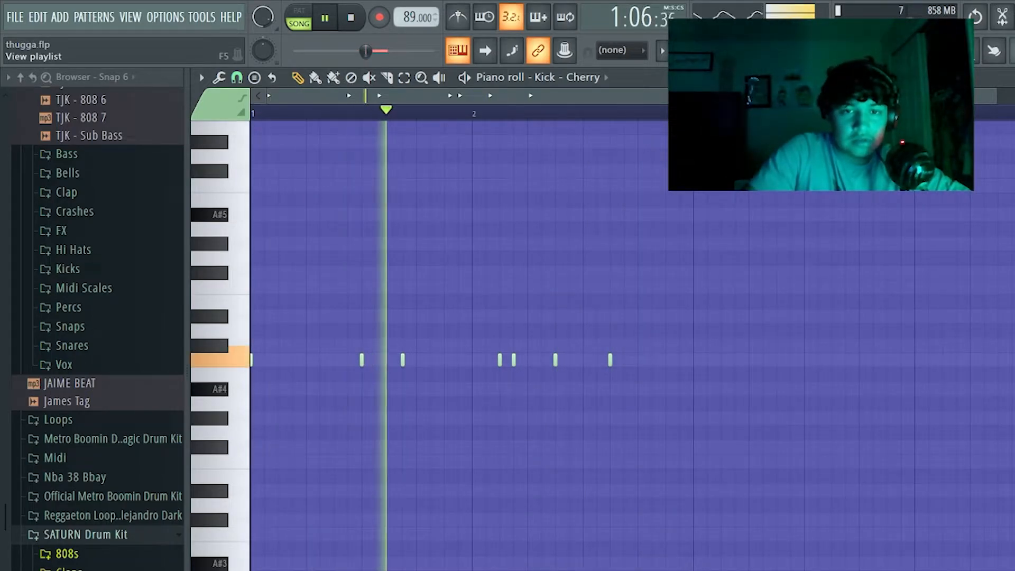
pyautogui.press('F5')
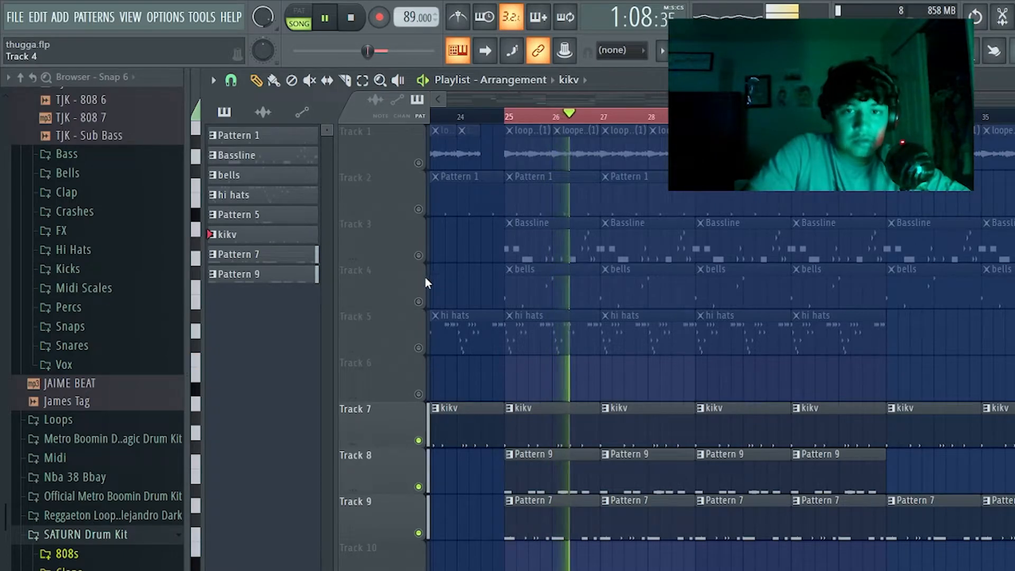
# Unmute Pattern 1 on Track 2, view its TJK - Clap 3 notes in the piano roll and return to the playlist
pyautogui.click(419, 210)
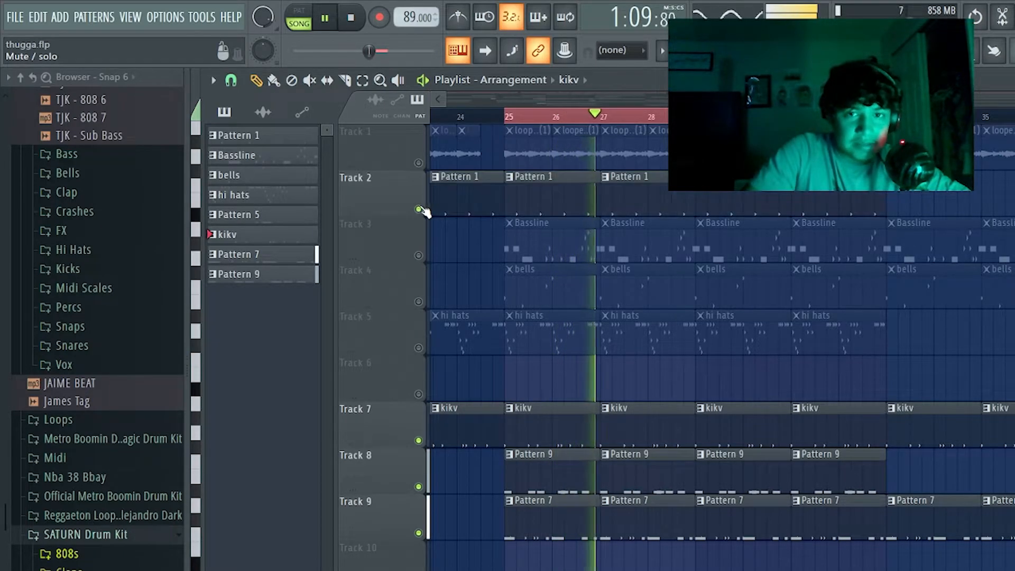
pyautogui.doubleClick(532, 201)
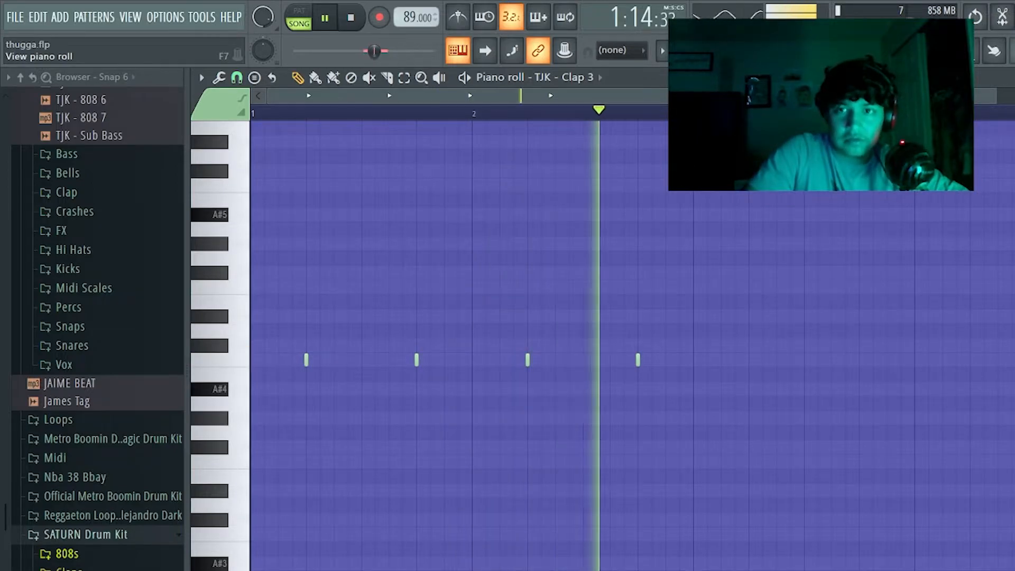
pyautogui.press('F7')
pyautogui.press('F6')
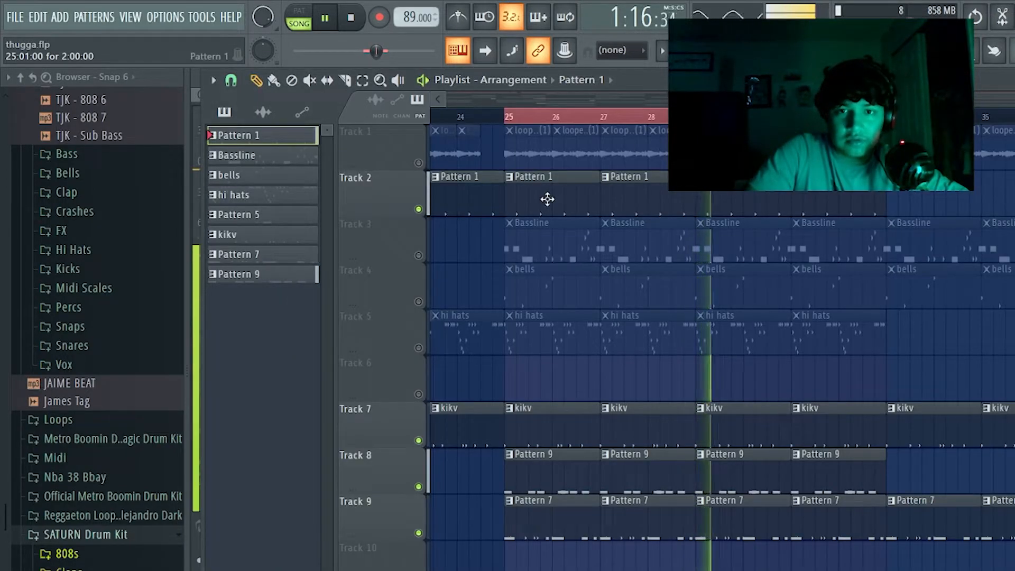
# Unmute the hi hats on Track 5, examine their TJK - Hi Hat 5 notes in the piano roll and return to the playlist
pyautogui.click(419, 302)
pyautogui.click(419, 302)
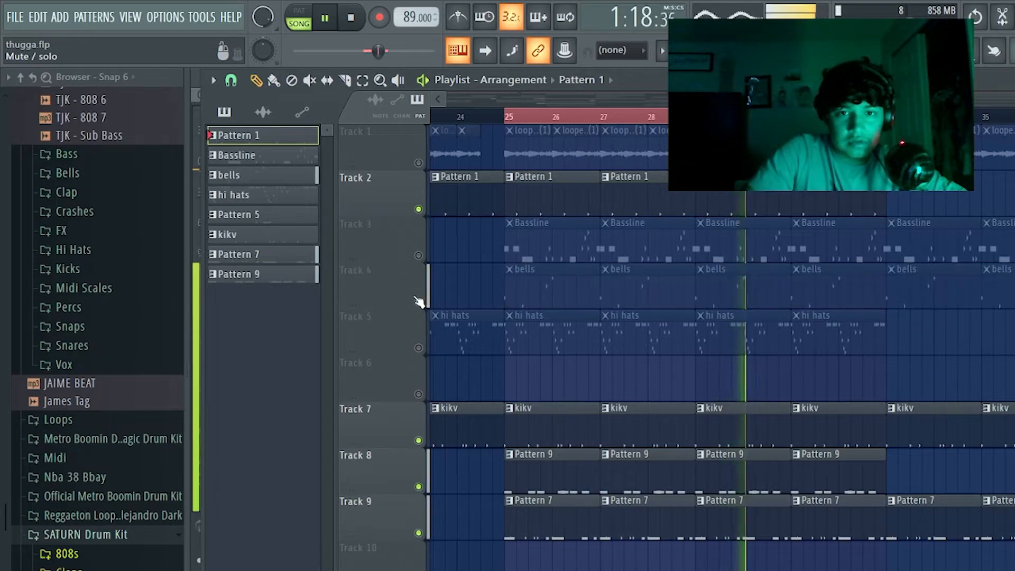
pyautogui.click(419, 347)
pyautogui.doubleClick(573, 335)
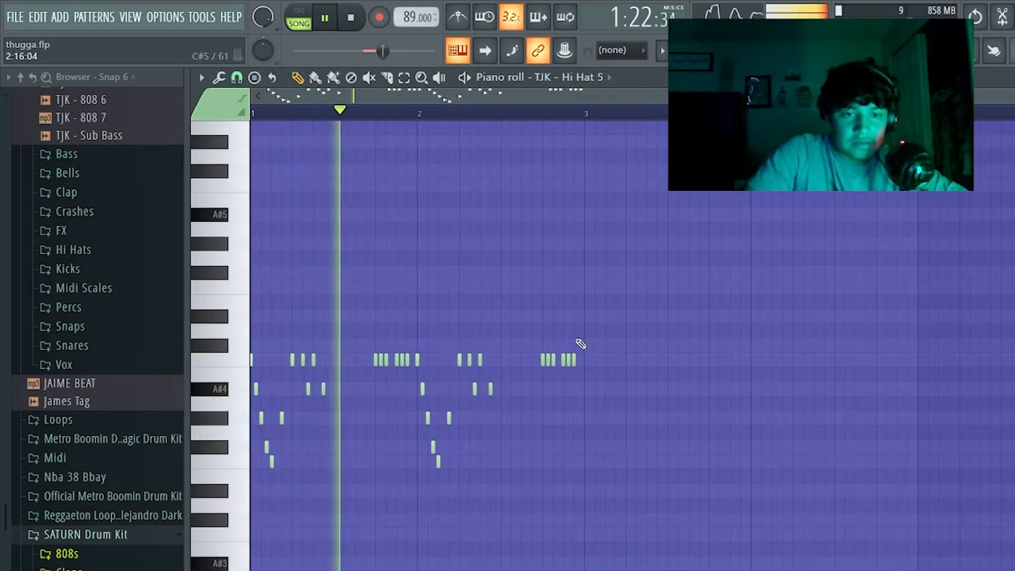
pyautogui.scroll(3, 425, 91)
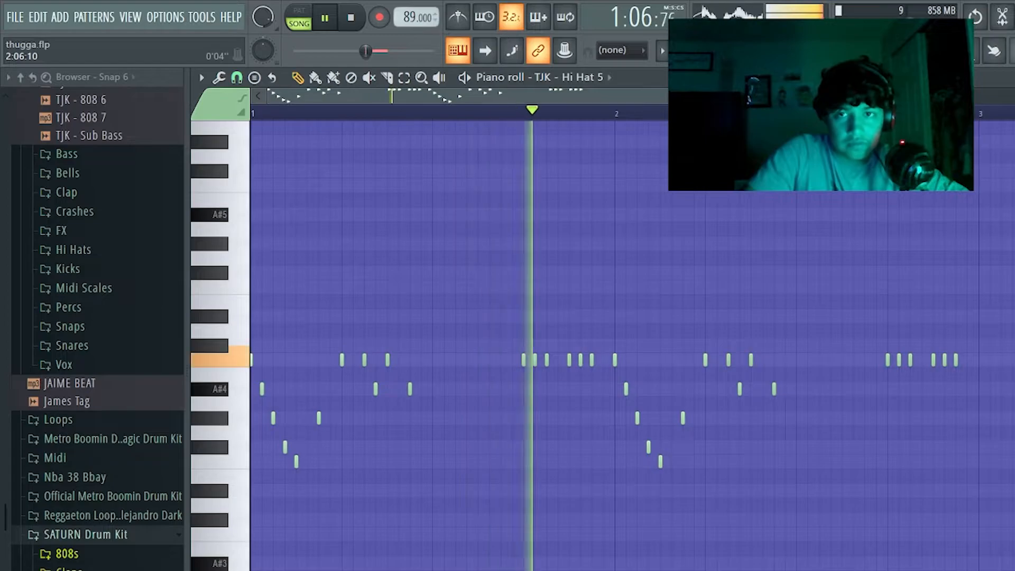
pyautogui.press('F5')
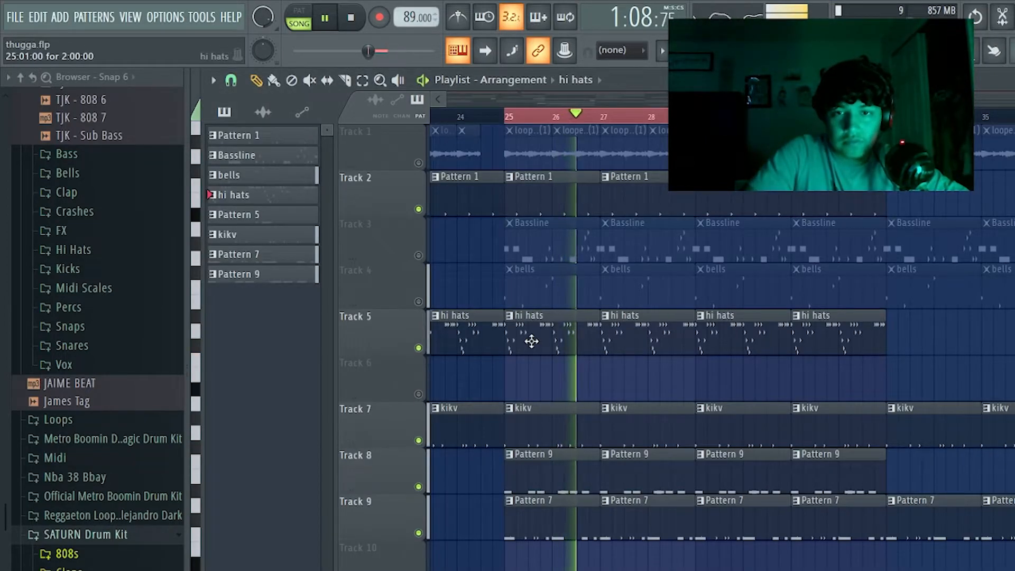
# Stop playback, show the arrangement from bar 1 and unmute the remaining Tracks 1, 3, 4 and 6
pyautogui.scroll(-2, 532, 341)
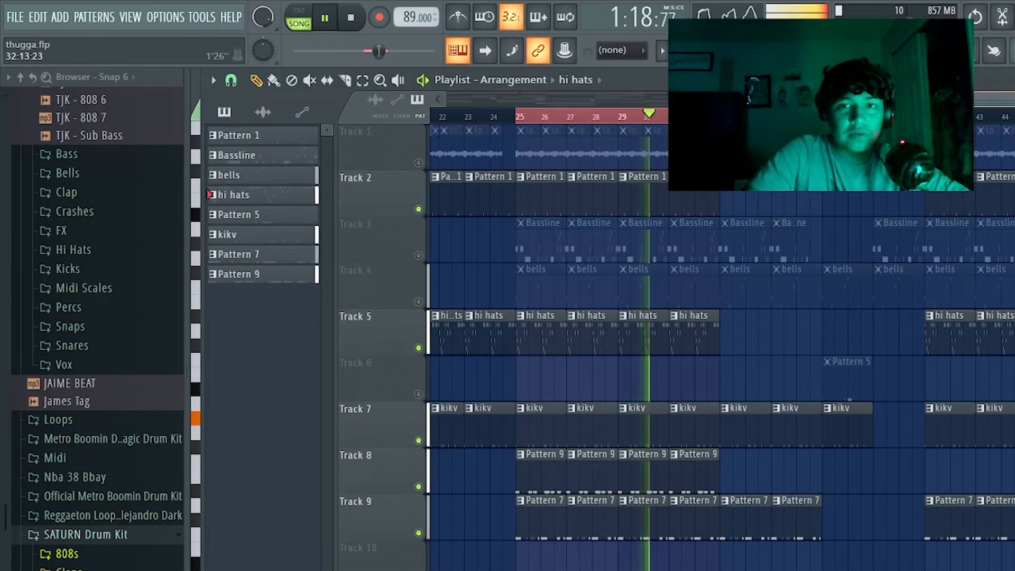
pyautogui.moveTo(746, 99); pyautogui.dragTo(386, 90)
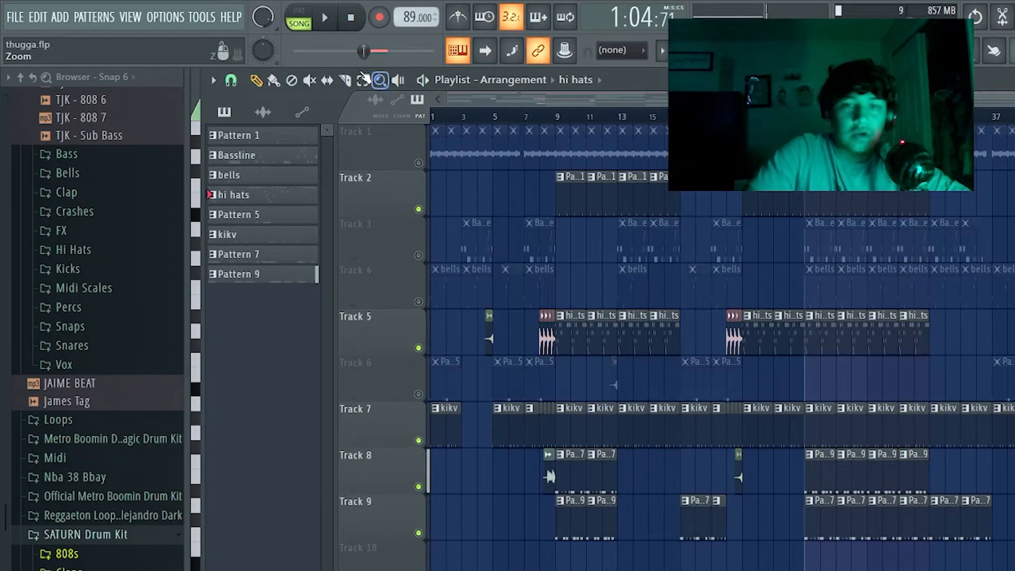
pyautogui.click(419, 164)
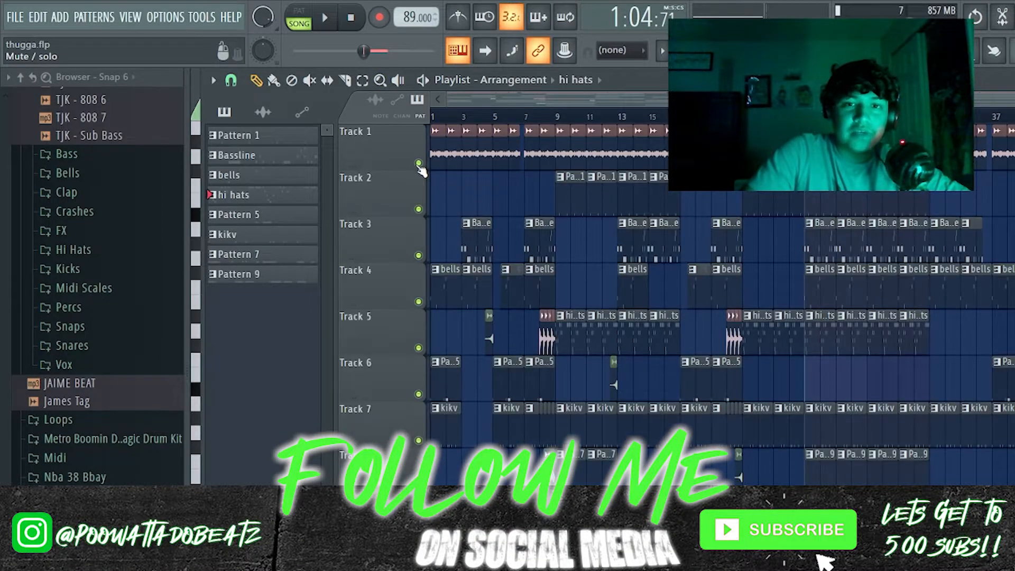